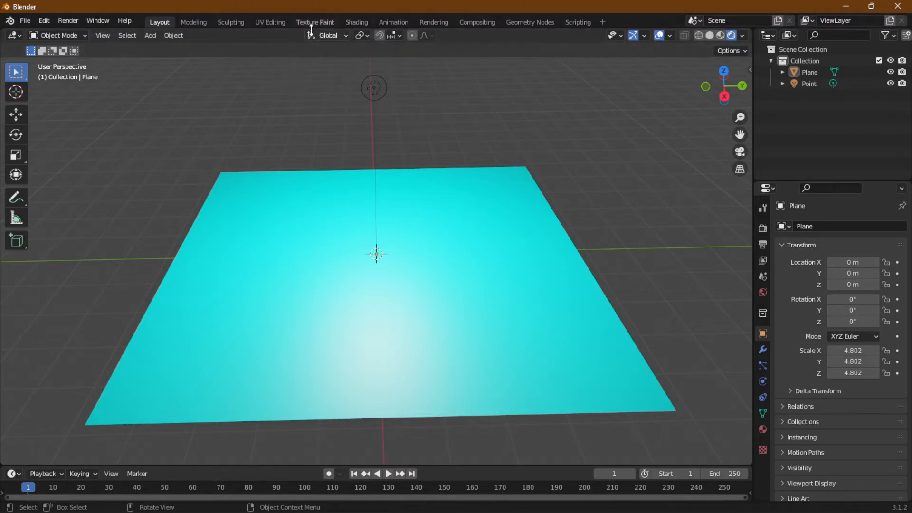
- Examine the Combine HSV and Separate HSV nodes of the plane's material in the Shading workspace
{"action": "left_click", "coordinate": [354, 21]}
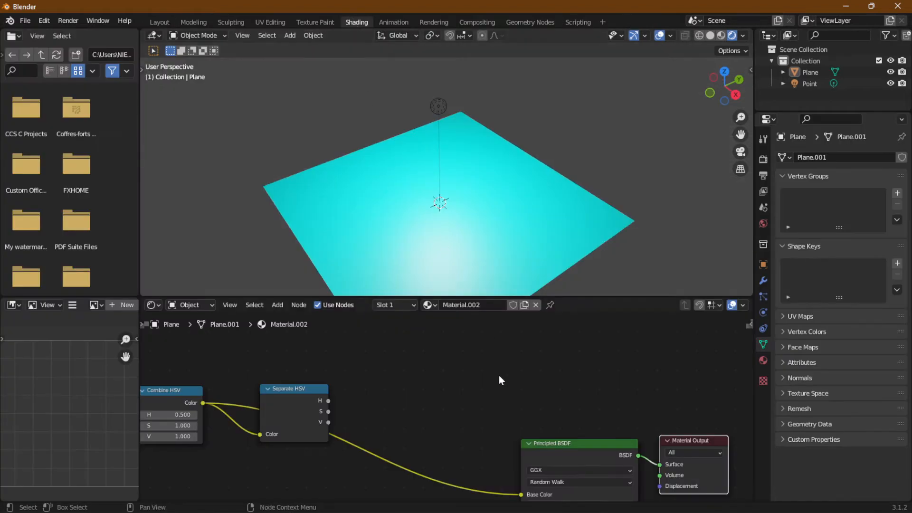
{"action": "middle_click_drag", "start_coordinate": [375, 409], "coordinate": [479, 412]}
{"action": "scroll", "coordinate": [450, 413], "scroll_direction": "up", "scroll_amount": 3}
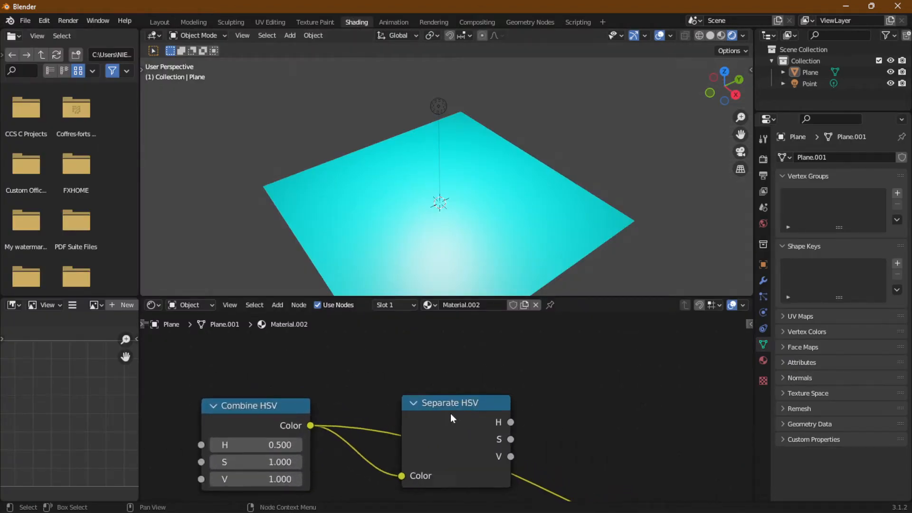
{"action": "middle_click_drag", "start_coordinate": [349, 407], "coordinate": [380, 369]}
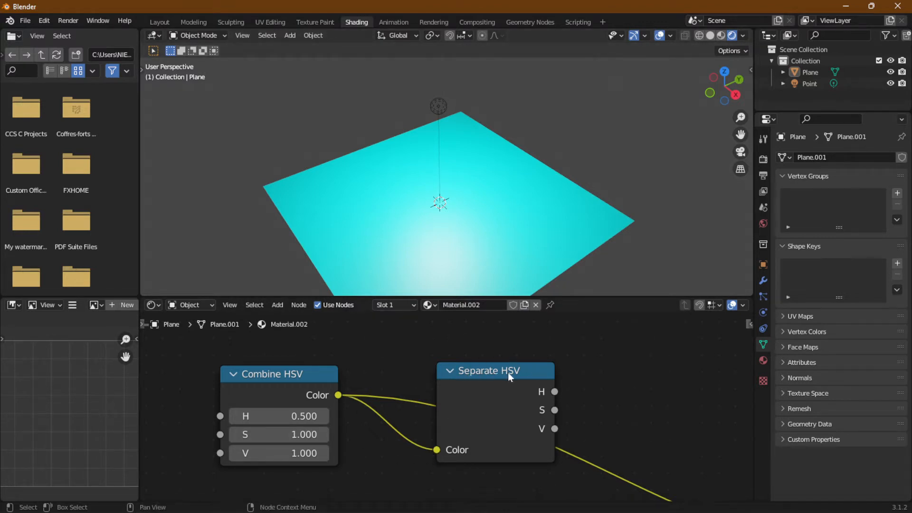
{"action": "left_click_drag", "start_coordinate": [554, 391], "coordinate": [612, 377]}
{"action": "left_click_drag", "start_coordinate": [554, 391], "coordinate": [597, 372]}
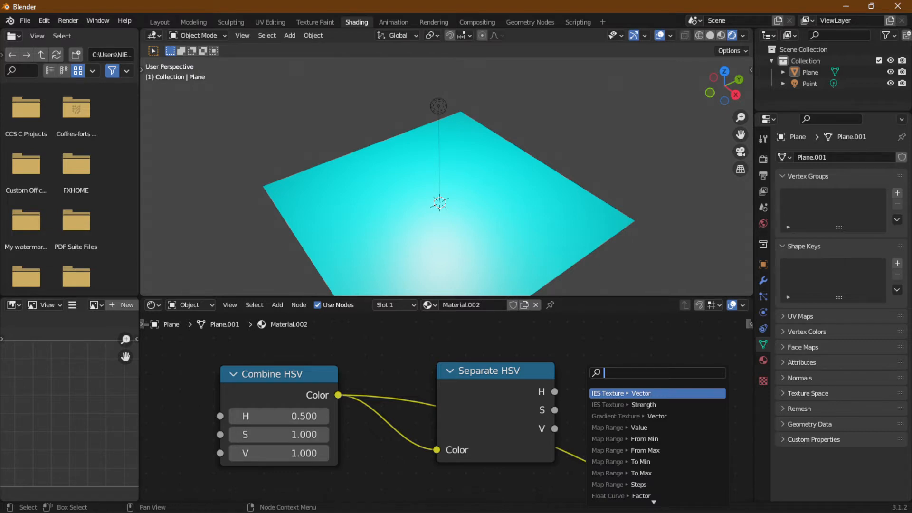
{"action": "key", "text": "Escape"}
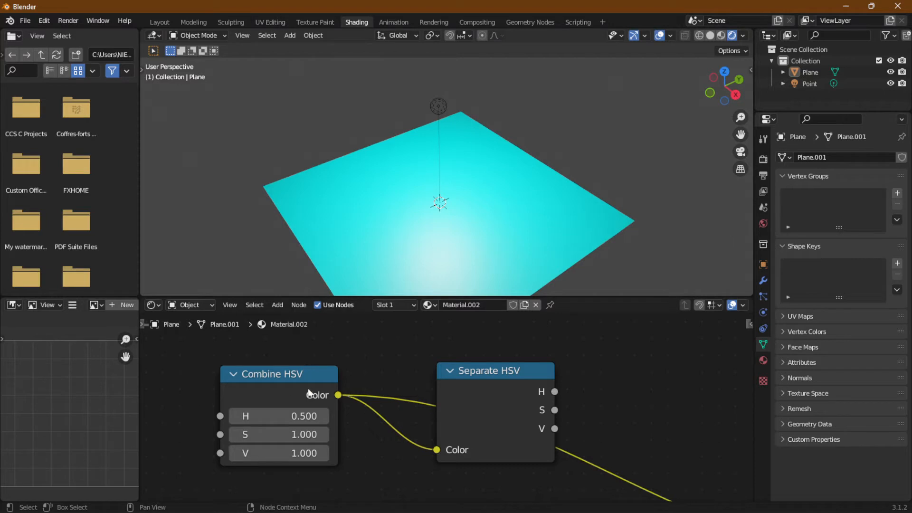
- Start a new General file without saving the changes to the current one
{"action": "left_click", "coordinate": [25, 21]}
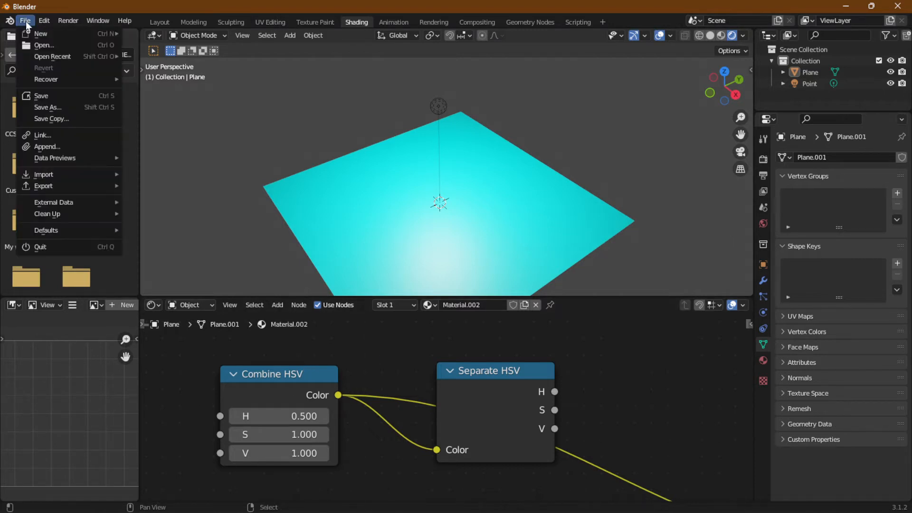
{"action": "mouse_move", "coordinate": [71, 33]}
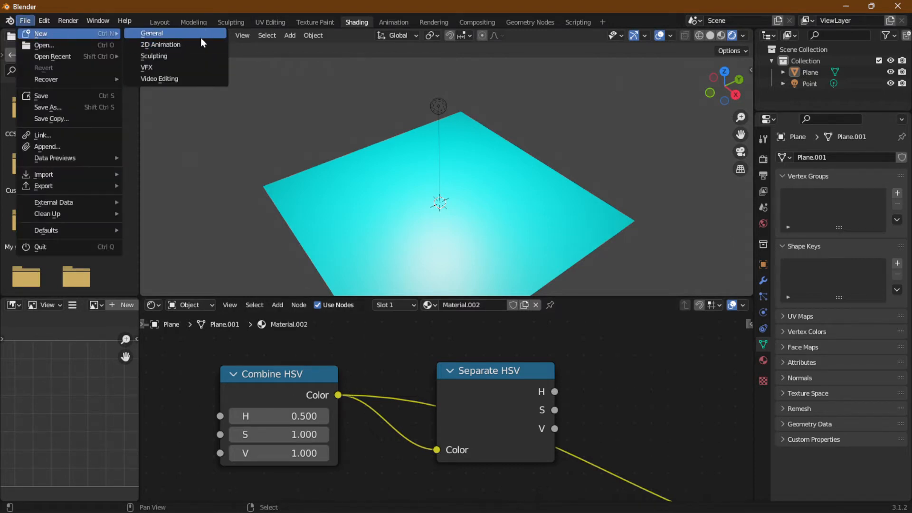
{"action": "left_click", "coordinate": [200, 38]}
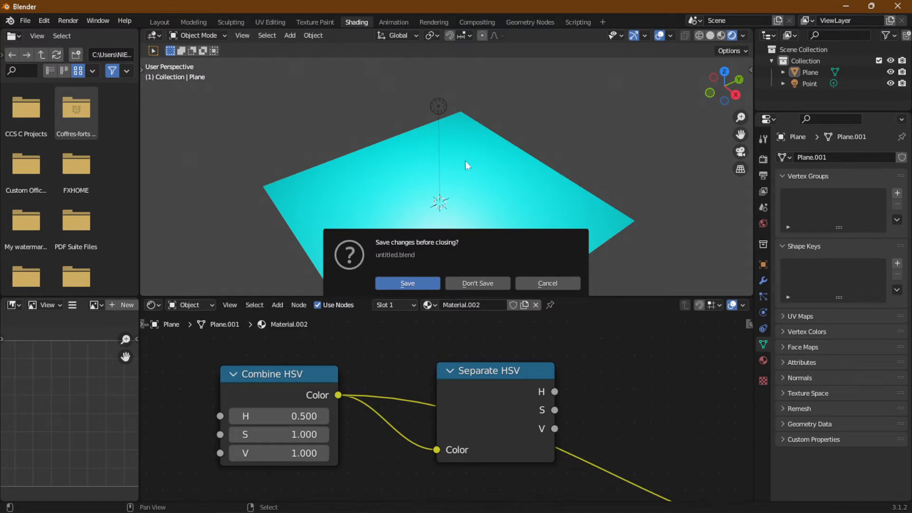
{"action": "left_click", "coordinate": [478, 283]}
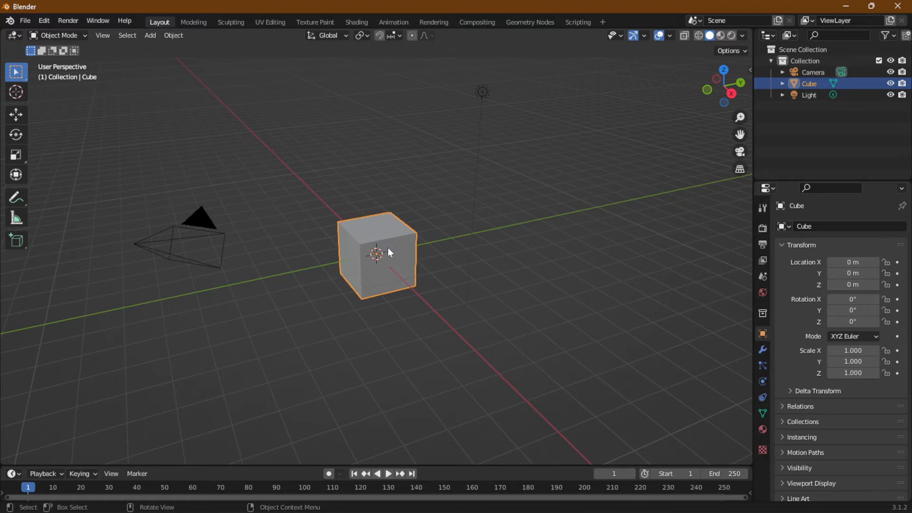
- Add a mesh plane and scale it up uniformly to about 8.3
{"action": "left_click", "coordinate": [150, 35]}
{"action": "mouse_move", "coordinate": [190, 50]}
{"action": "left_click", "coordinate": [262, 51]}
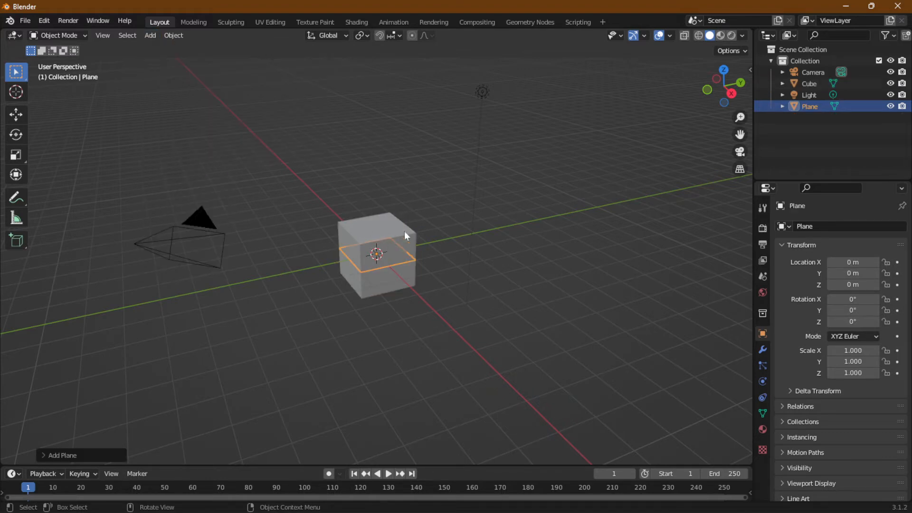
{"action": "key", "text": "s"}
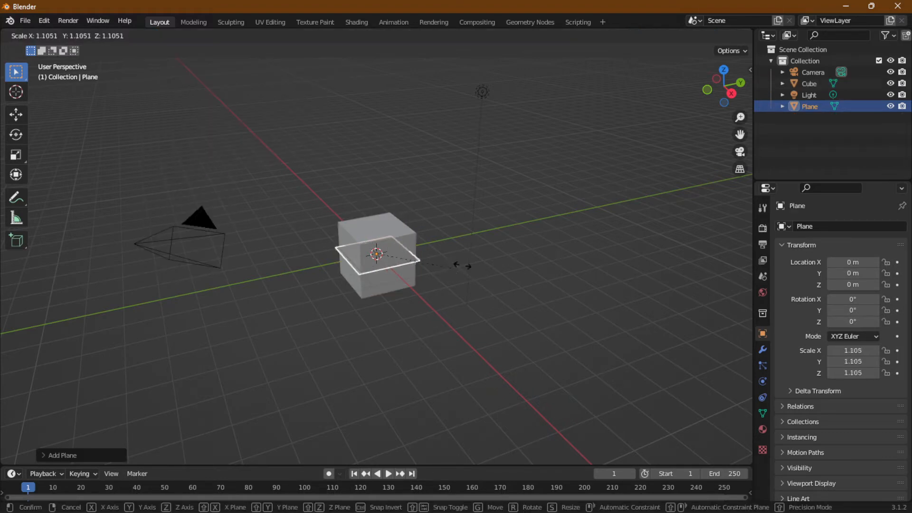
{"action": "left_click", "coordinate": [203, 238]}
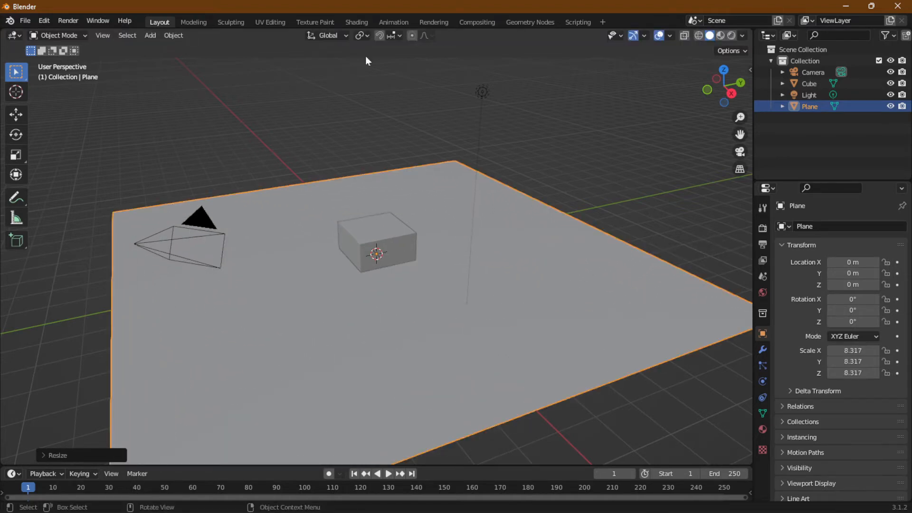
- Show the scene in rendered shading and create a new material for the plane in the Shading workspace
{"action": "left_click", "coordinate": [731, 36]}
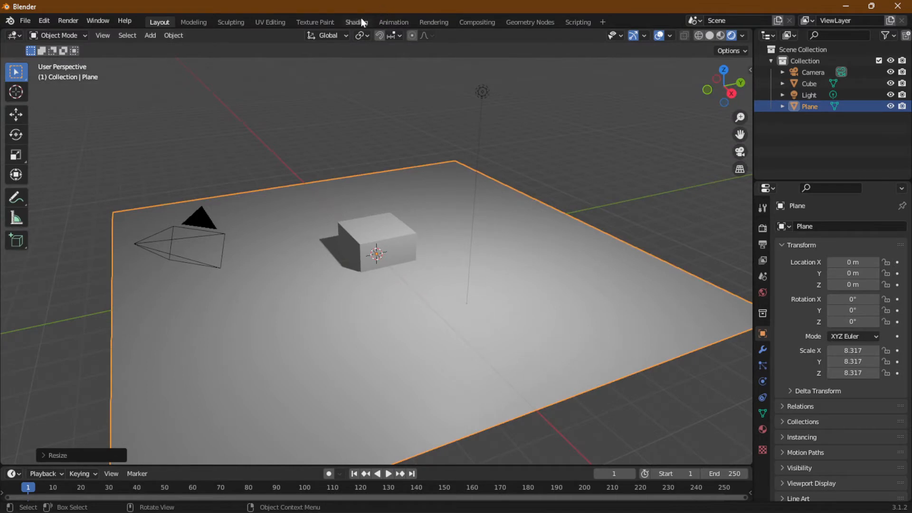
{"action": "left_click", "coordinate": [356, 21]}
{"action": "left_click", "coordinate": [732, 37]}
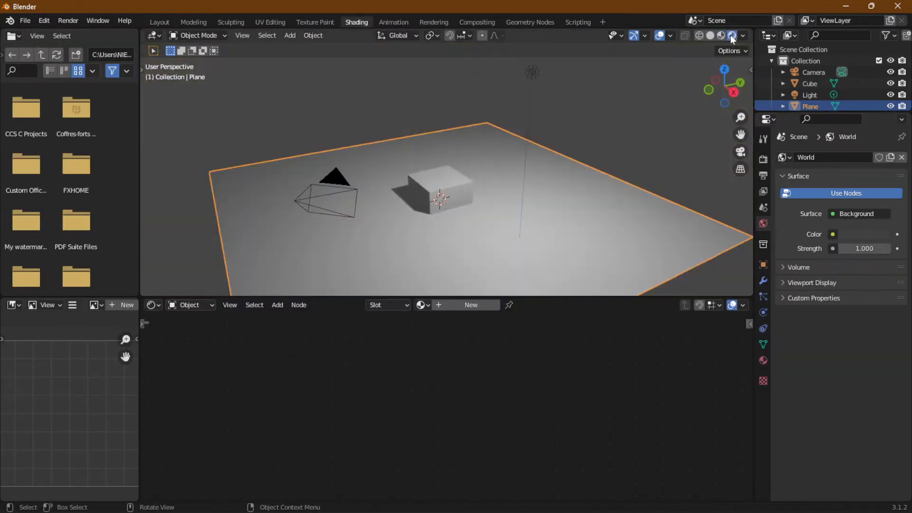
{"action": "left_click", "coordinate": [462, 304]}
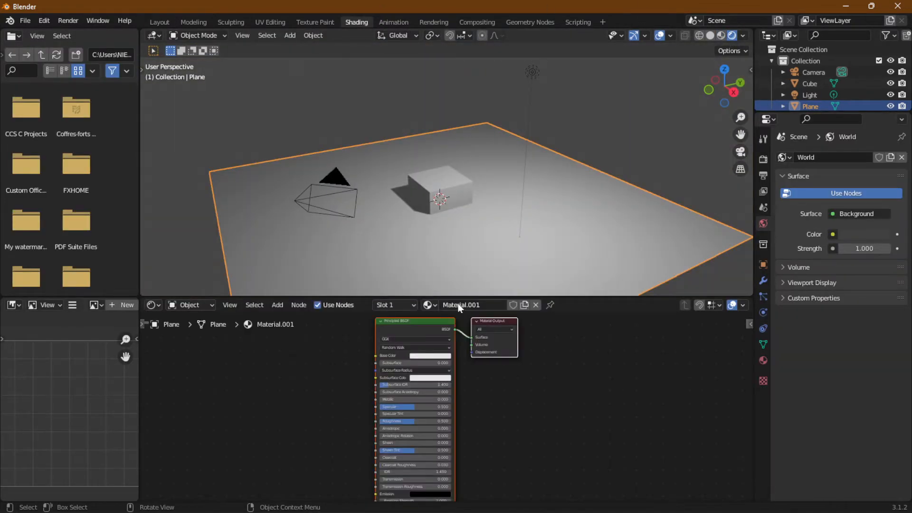
- Add a Separate HSV node and link its H output to the Principled BSDF's Base Color
{"action": "left_click", "coordinate": [276, 304]}
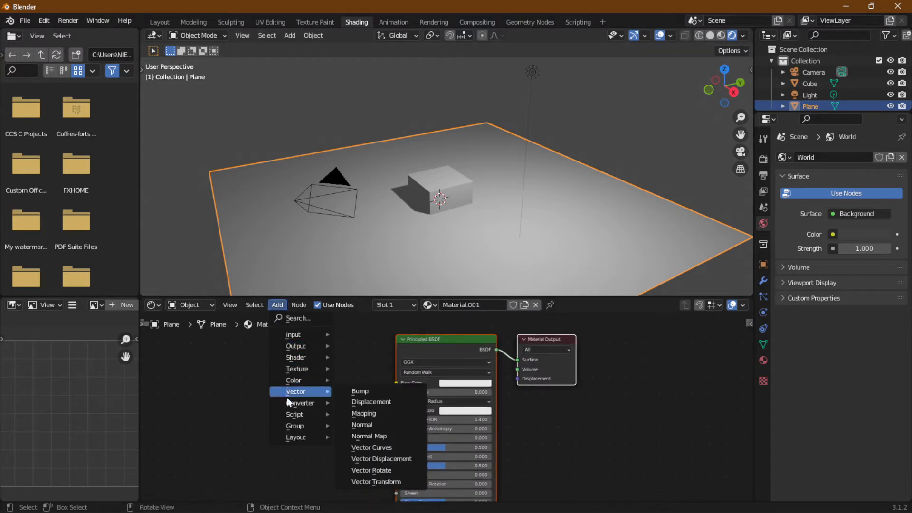
{"action": "mouse_move", "coordinate": [290, 401]}
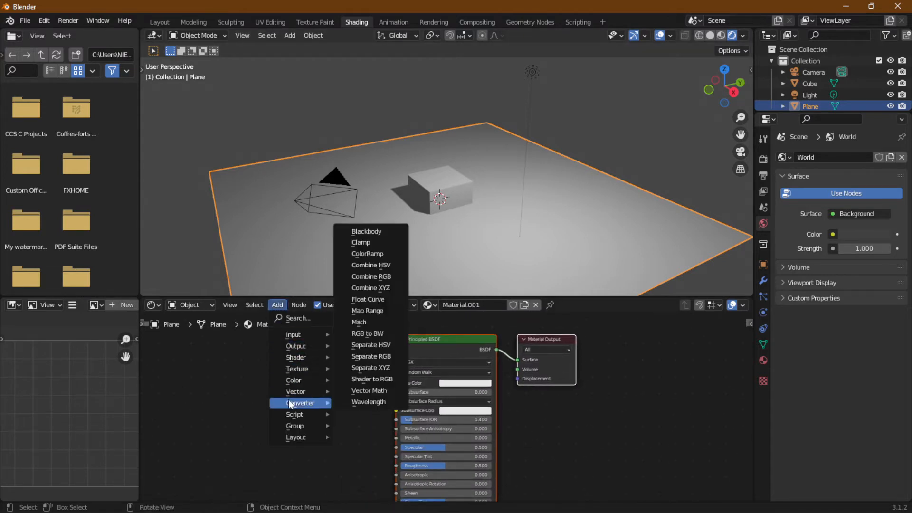
{"action": "left_click", "coordinate": [383, 346]}
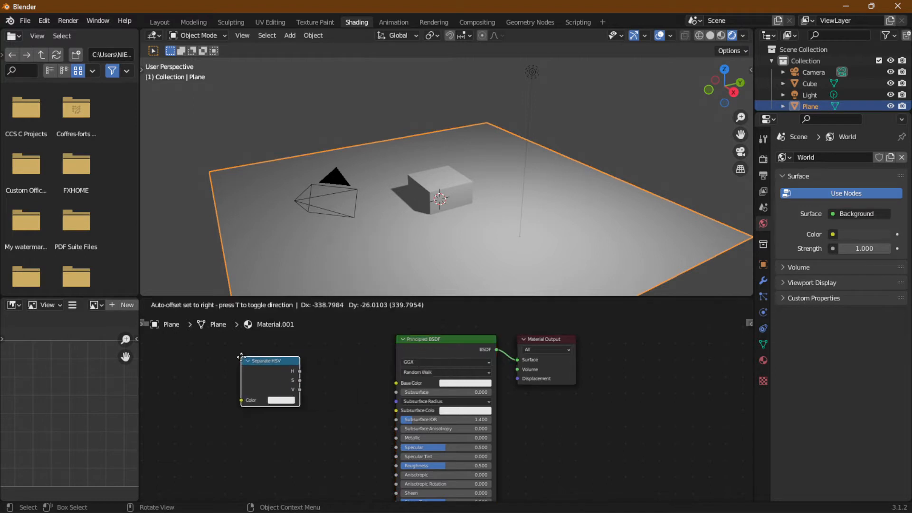
{"action": "left_click", "coordinate": [297, 364]}
{"action": "left_click_drag", "start_coordinate": [299, 371], "coordinate": [396, 383]}
{"action": "middle_click_drag", "start_coordinate": [340, 418], "coordinate": [387, 401]}
{"action": "scroll", "coordinate": [390, 403], "scroll_direction": "up", "scroll_amount": 1}
{"action": "scroll", "coordinate": [390, 404], "scroll_direction": "up", "scroll_amount": 1}
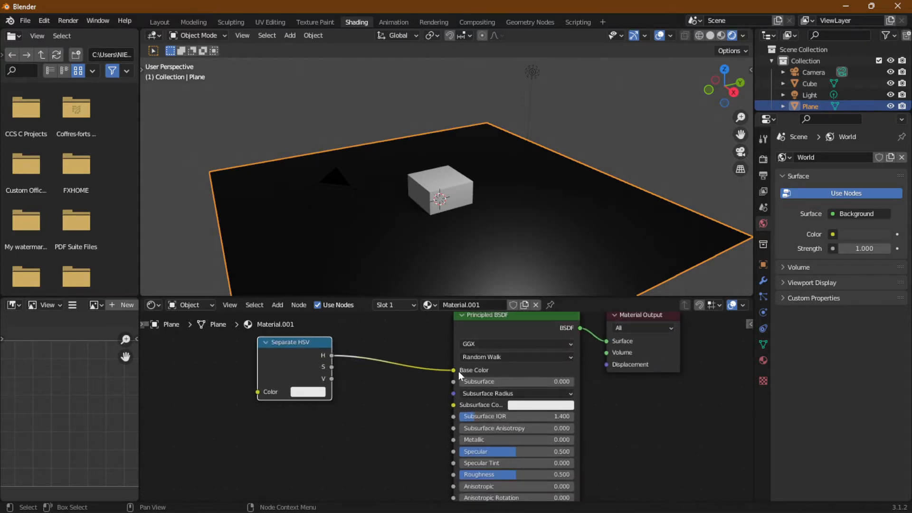
- Disconnect the H output from Base Color and delete the Separate HSV node
{"action": "left_click_drag", "start_coordinate": [453, 370], "coordinate": [406, 387]}
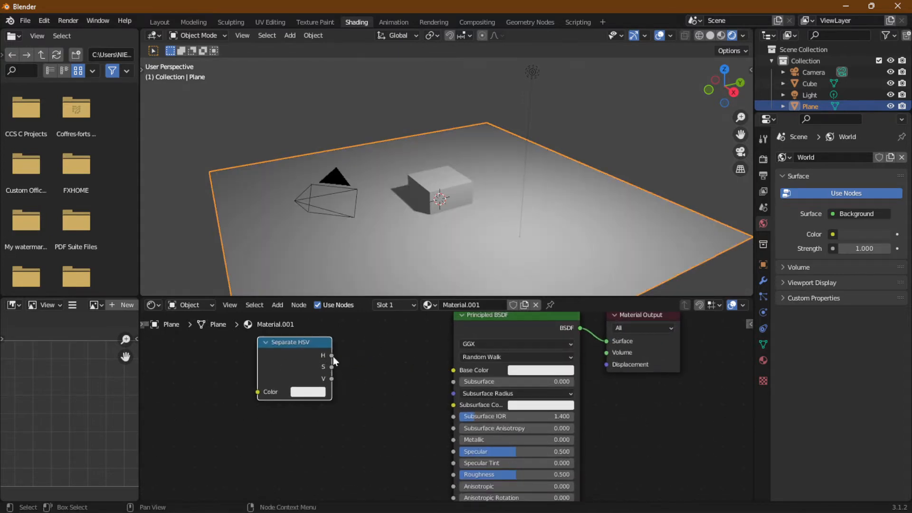
{"action": "left_click_drag", "start_coordinate": [332, 356], "coordinate": [470, 372]}
{"action": "key", "text": "x"}
- Add a Combine HSV node and link its Color output to the Principled BSDF's Base Color
{"action": "left_click", "coordinate": [277, 304]}
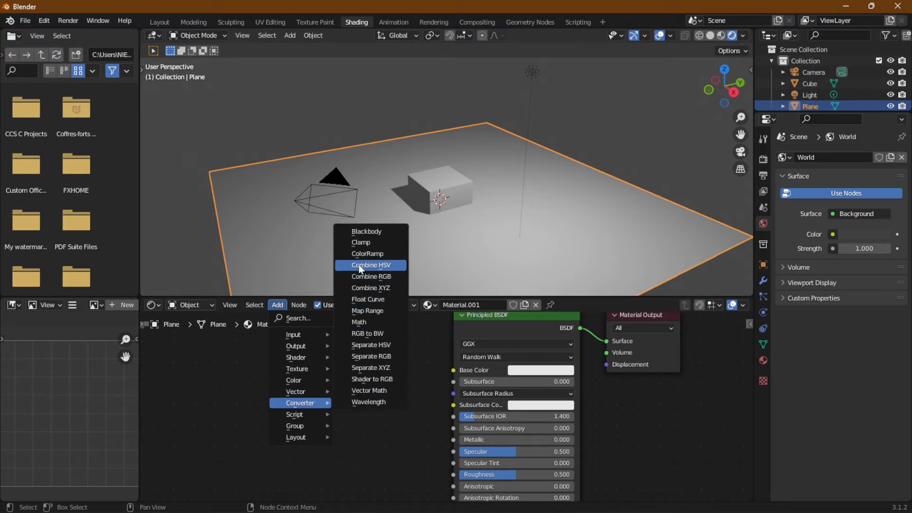
{"action": "left_click", "coordinate": [374, 264]}
{"action": "left_click", "coordinate": [277, 354]}
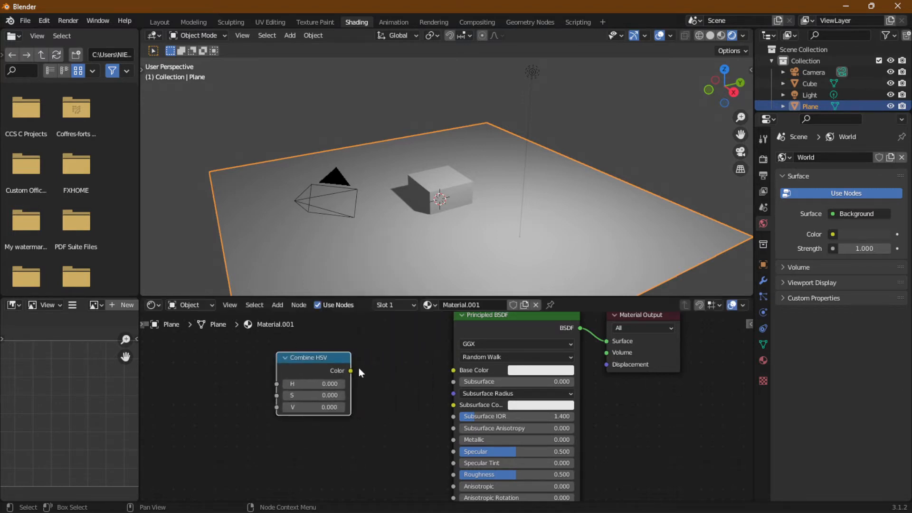
{"action": "left_click_drag", "start_coordinate": [351, 370], "coordinate": [453, 369]}
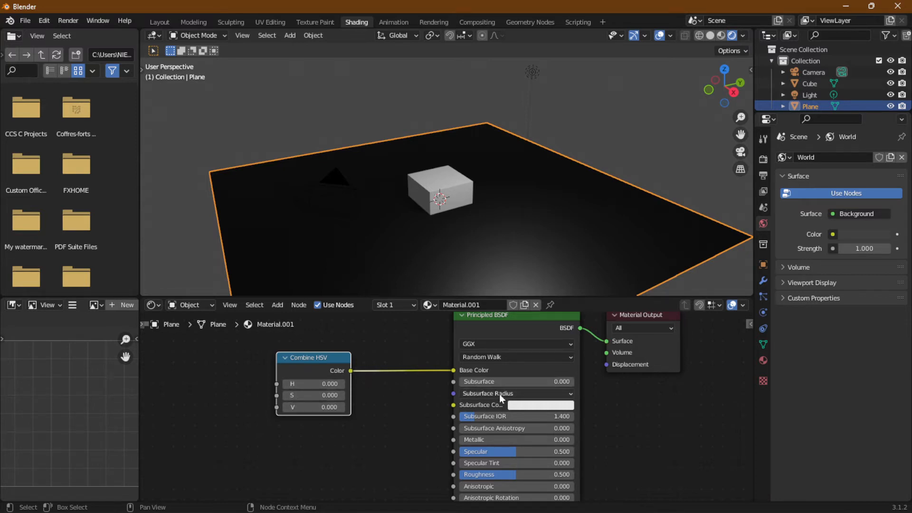
- Set the Principled BSDF's Subsurface Color in HSV mode to a light green with hue 0.278 and saturation 0.823
{"action": "left_click", "coordinate": [531, 406]}
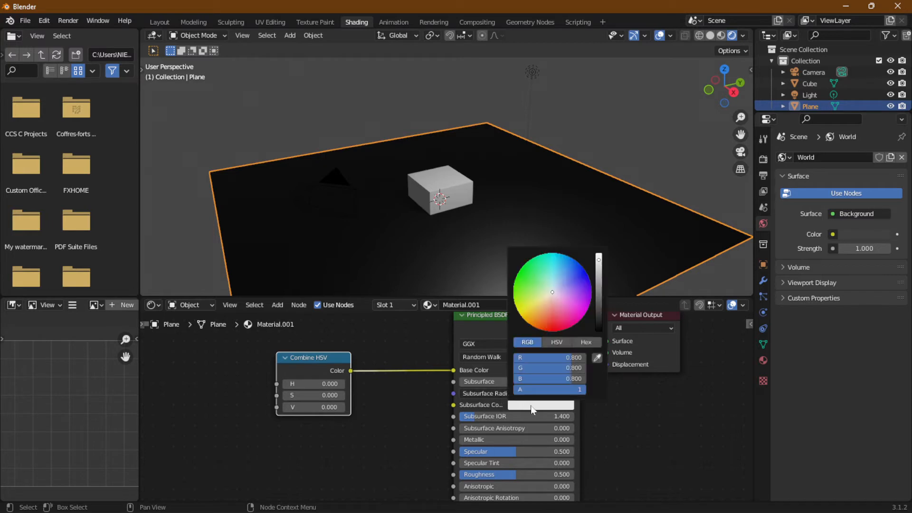
{"action": "left_click", "coordinate": [556, 343]}
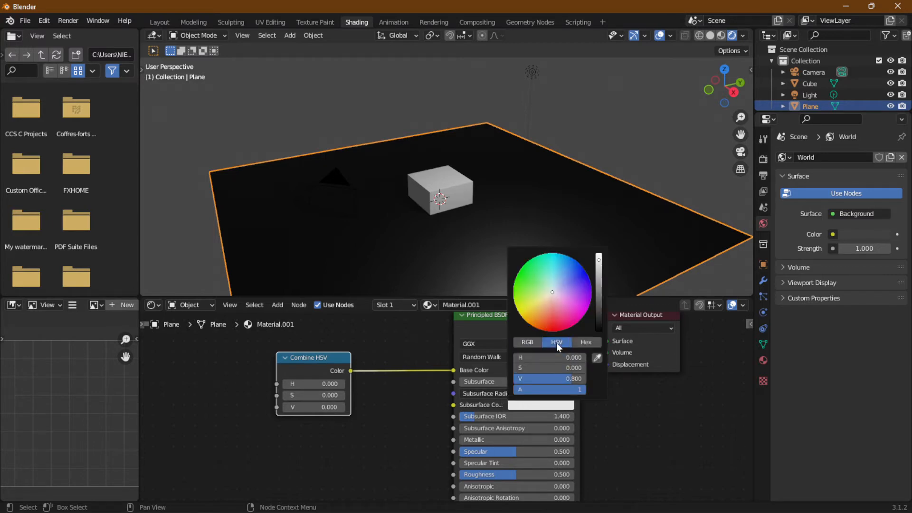
{"action": "left_click_drag", "start_coordinate": [552, 291], "coordinate": [534, 302]}
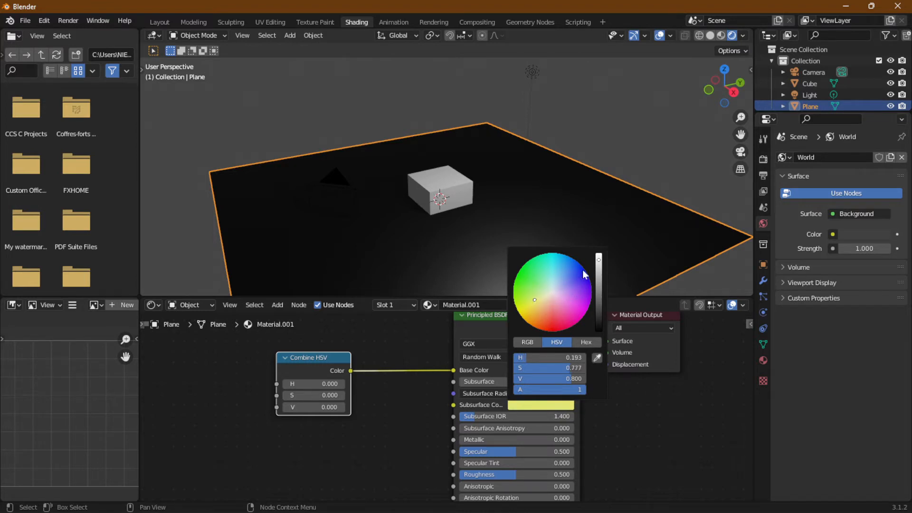
{"action": "left_click_drag", "start_coordinate": [523, 355], "coordinate": [585, 368]}
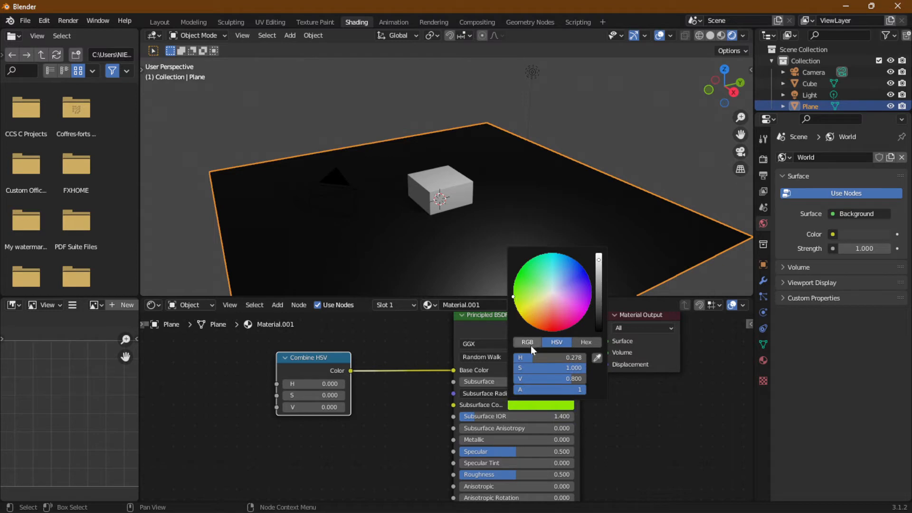
{"action": "mouse_move", "coordinate": [572, 371]}
{"action": "left_mouse_down"}
{"action": "mouse_move", "coordinate": [535, 368]}
{"action": "mouse_move", "coordinate": [574, 368]}
{"action": "left_mouse_up"}
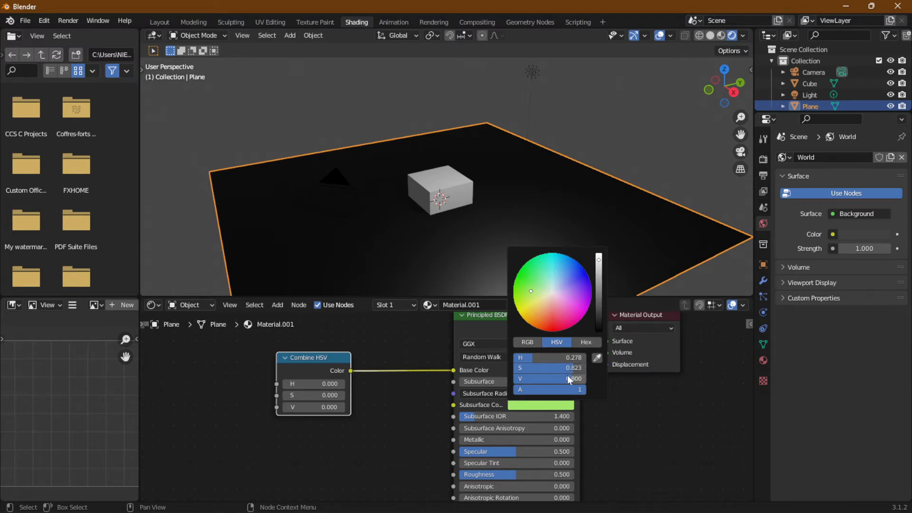
{"action": "mouse_move", "coordinate": [573, 378]}
{"action": "left_mouse_down"}
{"action": "mouse_move", "coordinate": [542, 379]}
{"action": "mouse_move", "coordinate": [575, 378]}
{"action": "mouse_move", "coordinate": [576, 393]}
{"action": "mouse_move", "coordinate": [523, 393]}
{"action": "mouse_move", "coordinate": [586, 393]}
{"action": "mouse_move", "coordinate": [576, 392]}
{"action": "left_mouse_up"}
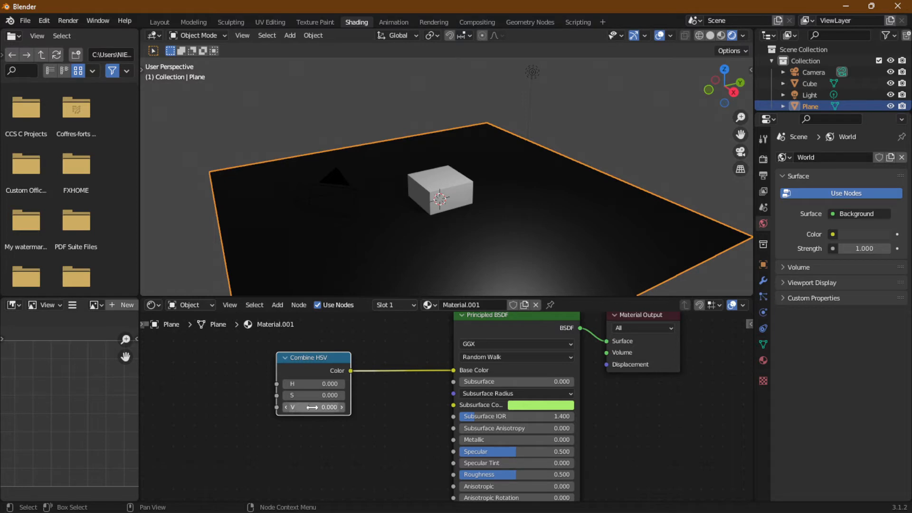
- Set the value (V) of the Combine HSV node to 1
{"action": "left_click", "coordinate": [541, 405]}
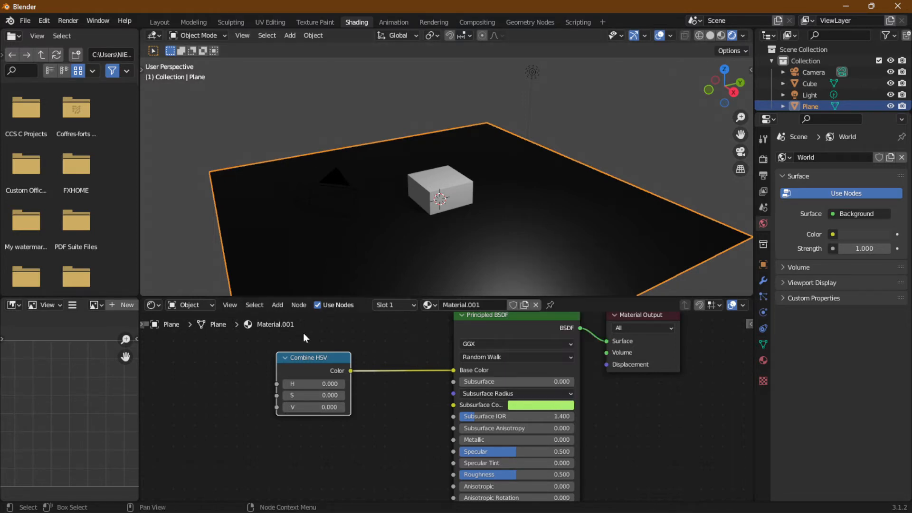
{"action": "left_click", "coordinate": [315, 407]}
{"action": "type", "text": "1"}
{"action": "key", "text": "Return"}
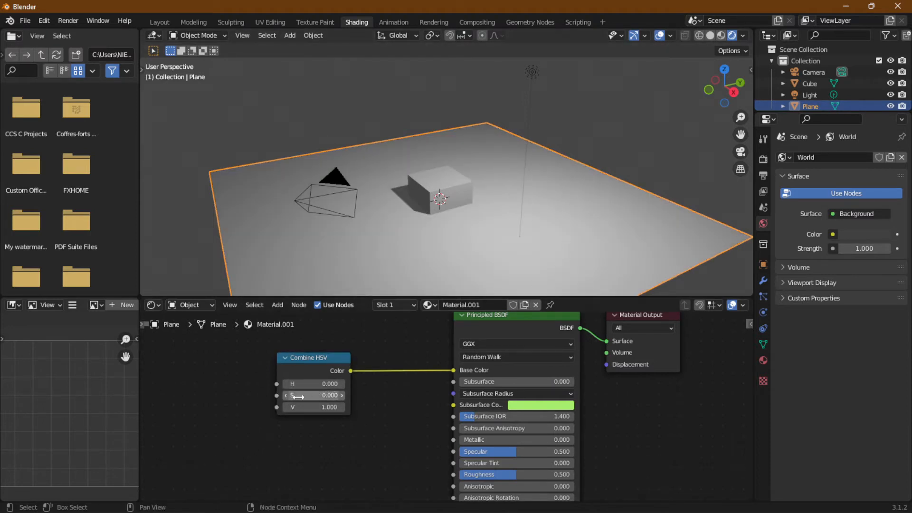
- Raise the saturation (S) of the Combine HSV node to 1
{"action": "left_click_drag", "start_coordinate": [299, 397], "coordinate": [344, 392]}
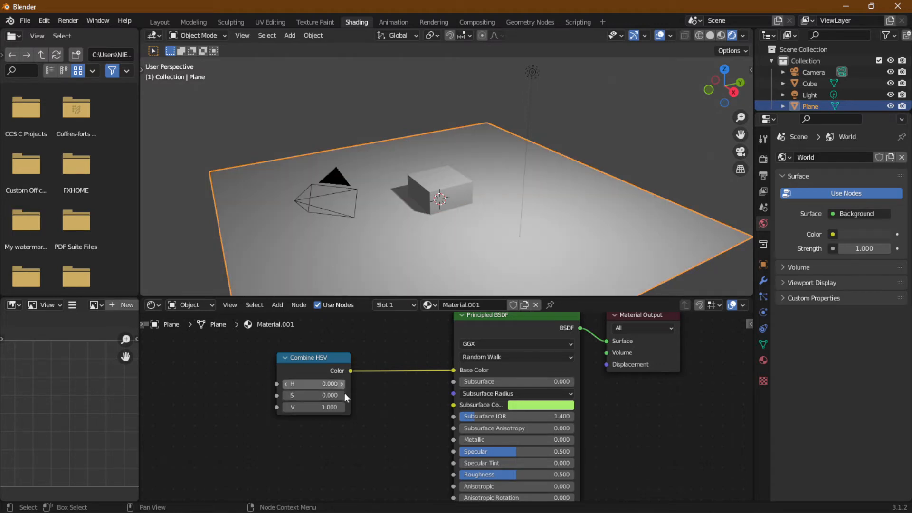
{"action": "left_click", "coordinate": [524, 406]}
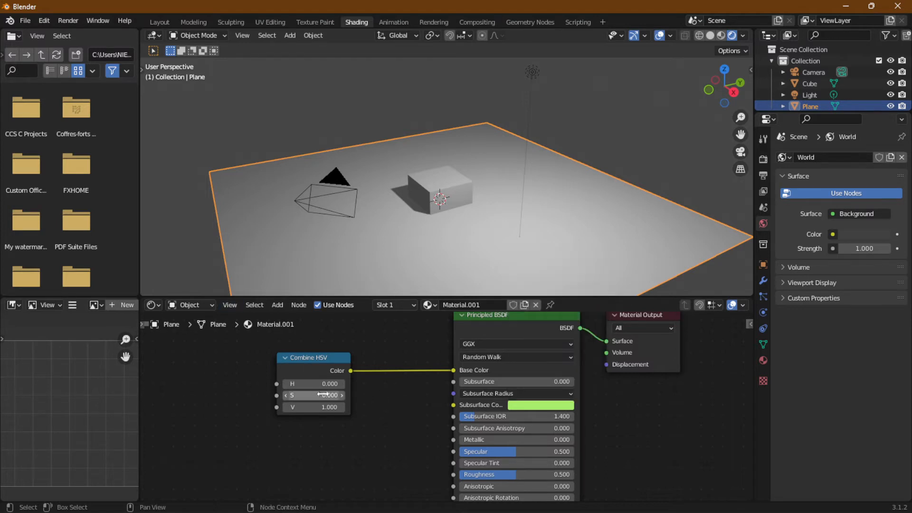
{"action": "left_click_drag", "start_coordinate": [313, 395], "coordinate": [345, 395]}
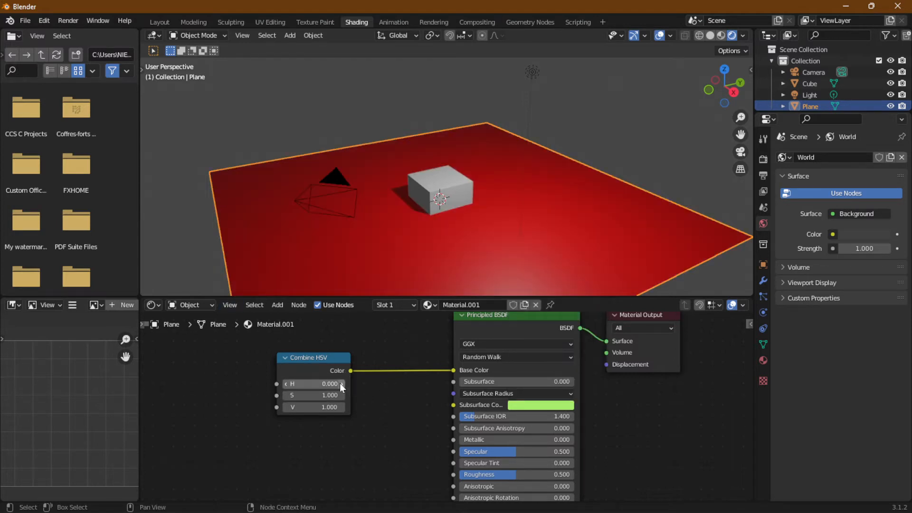
- Increase the hue (H) of the Combine HSV node in steps to 0.400, turning the plane green
{"action": "left_click", "coordinate": [343, 383]}
{"action": "left_click", "coordinate": [344, 383]}
{"action": "left_click", "coordinate": [344, 384]}
{"action": "left_click", "coordinate": [344, 384]}
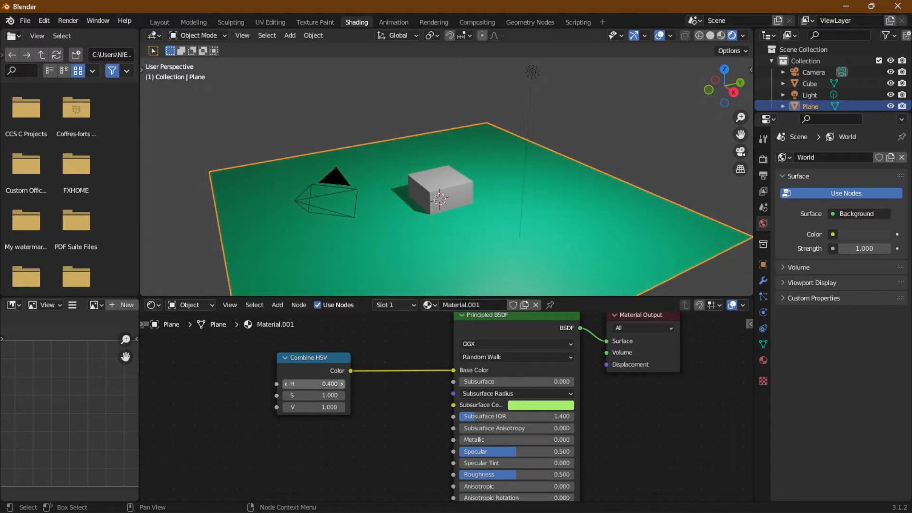
- Vary the Combine HSV node's hue up and back down to 0.300, and move the node farther from the Principled BSDF
{"action": "left_click", "coordinate": [343, 383]}
{"action": "left_click", "coordinate": [344, 383]}
{"action": "left_click", "coordinate": [342, 384]}
{"action": "left_click", "coordinate": [286, 384]}
{"action": "left_click", "coordinate": [286, 383]}
{"action": "left_click", "coordinate": [286, 384]}
{"action": "left_click", "coordinate": [286, 383]}
{"action": "left_click_drag", "start_coordinate": [305, 376], "coordinate": [214, 381]}
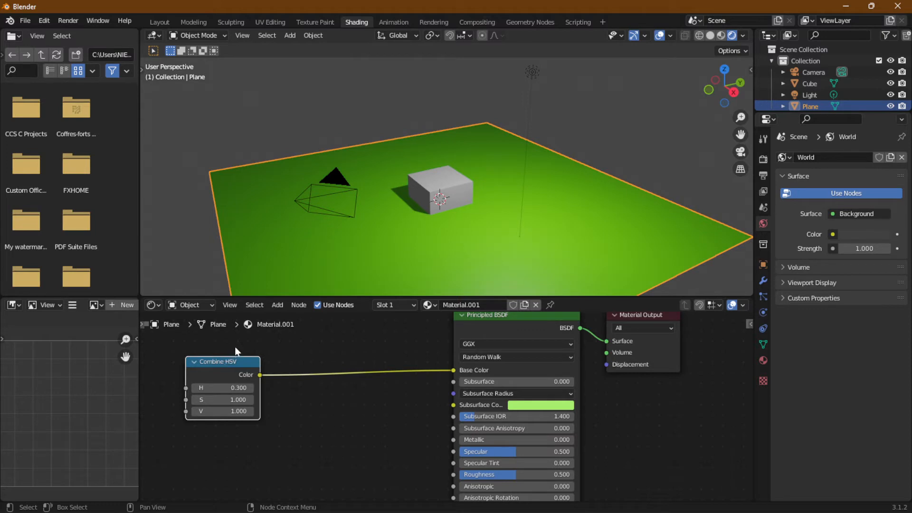
{"action": "left_click", "coordinate": [277, 305]}
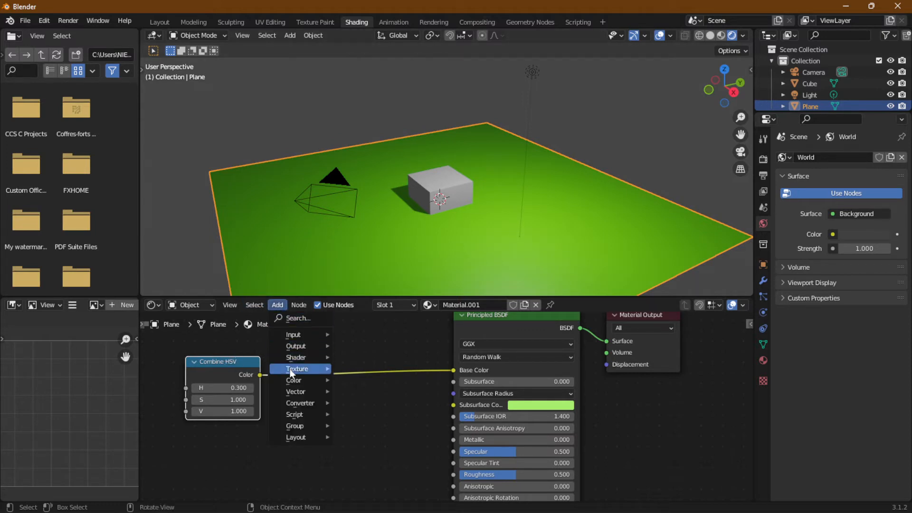
{"action": "mouse_move", "coordinate": [297, 403]}
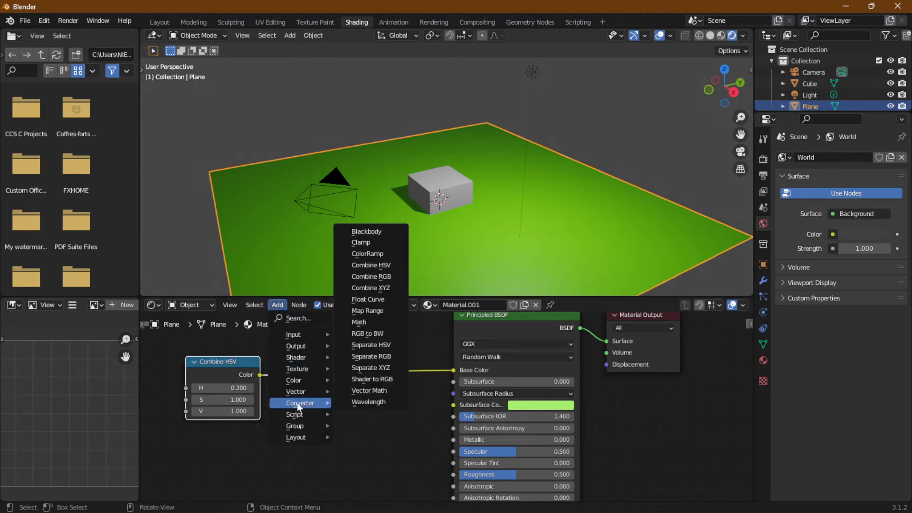
{"action": "right_click", "coordinate": [377, 313]}
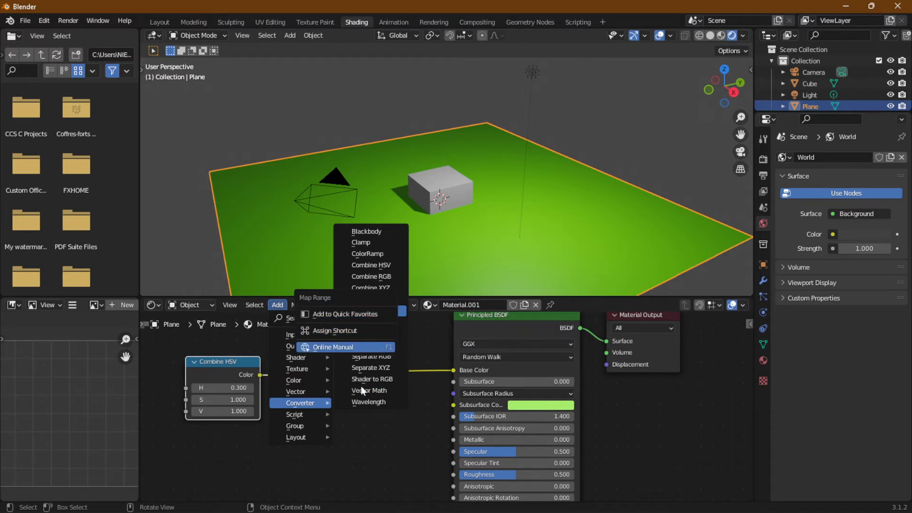
{"action": "left_click", "coordinate": [332, 362]}
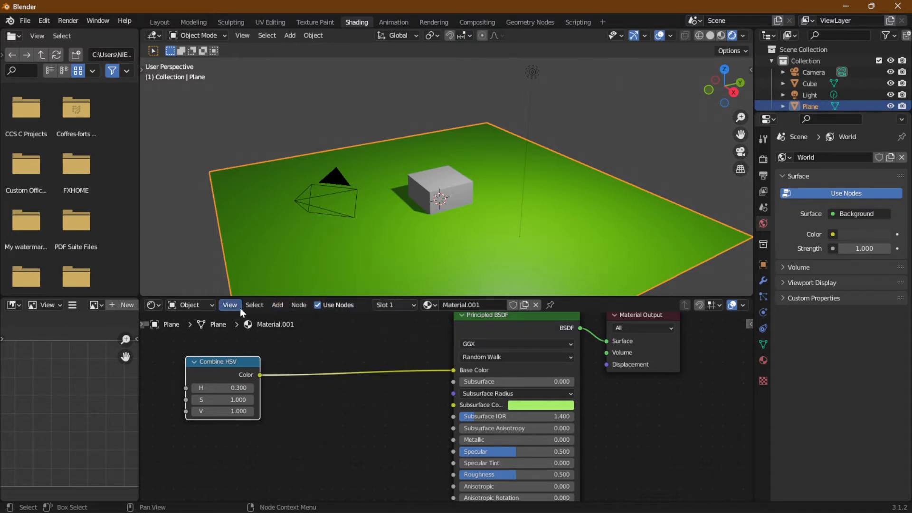
- Sweep the Combine HSV node's hue (H) upward past 0.900 and bring it back down to 0.500
{"action": "left_click", "coordinate": [251, 387]}
{"action": "left_click", "coordinate": [251, 387]}
{"action": "left_click", "coordinate": [252, 387]}
{"action": "left_click", "coordinate": [251, 387]}
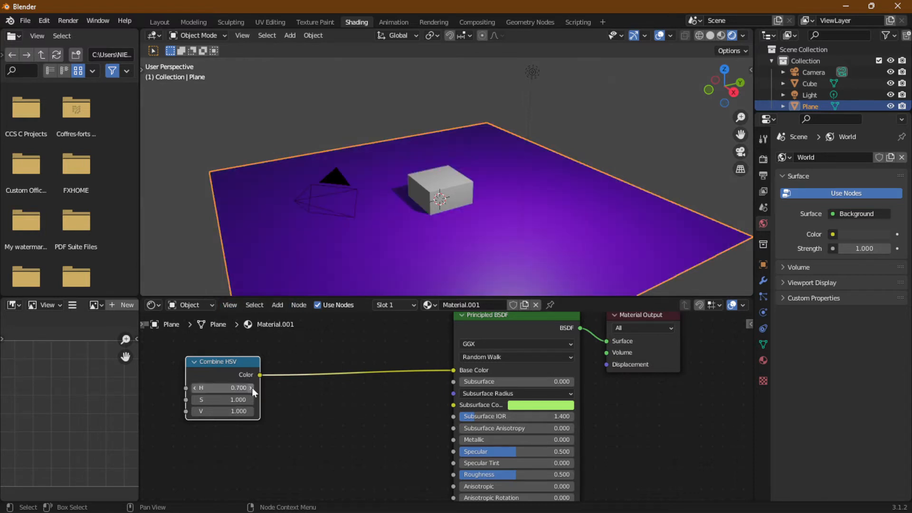
{"action": "left_click", "coordinate": [252, 388]}
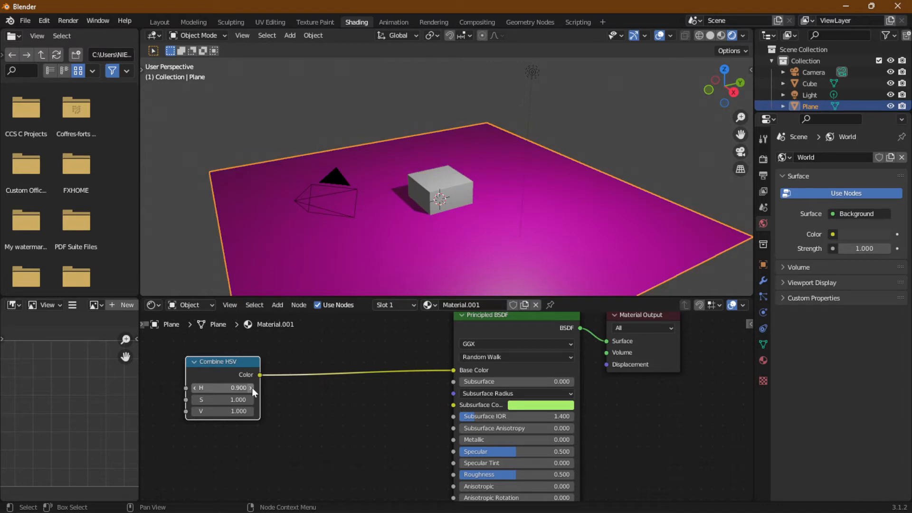
{"action": "left_click", "coordinate": [252, 387]}
{"action": "left_click", "coordinate": [195, 387]}
{"action": "left_click", "coordinate": [195, 387]}
{"action": "left_click", "coordinate": [195, 387]}
{"action": "left_click", "coordinate": [195, 387]}
{"action": "left_click", "coordinate": [195, 387]}
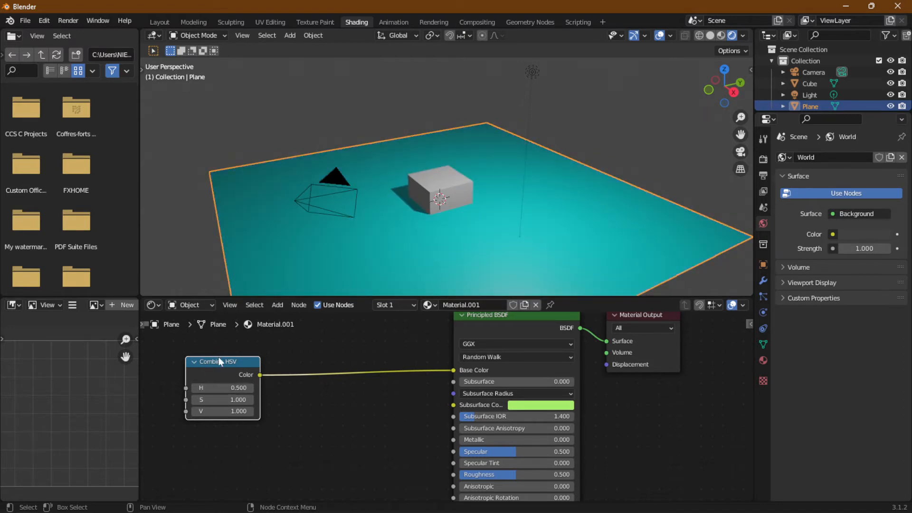
- Add a Separate HSV node and connect the Combine HSV node's Color output to its Color input
{"action": "left_click_drag", "start_coordinate": [215, 362], "coordinate": [152, 369]}
{"action": "middle_click_drag", "start_coordinate": [253, 402], "coordinate": [380, 411]}
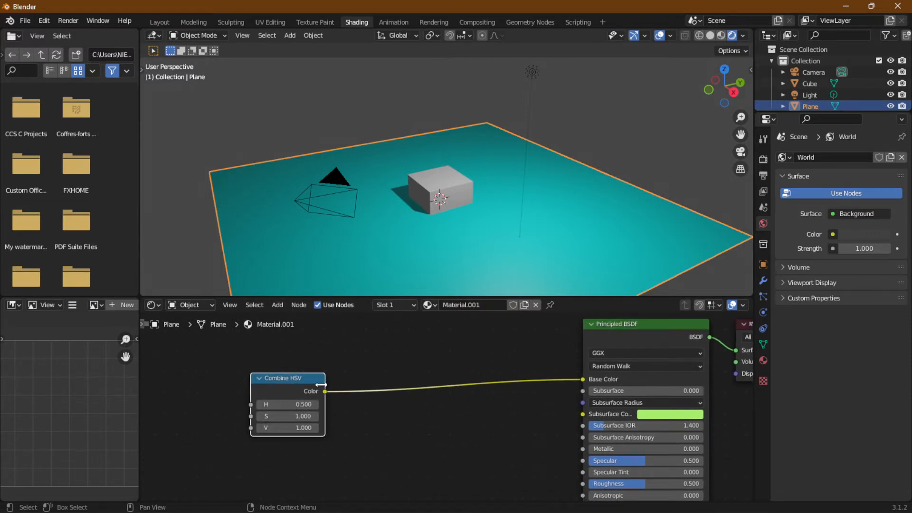
{"action": "left_click", "coordinate": [271, 306]}
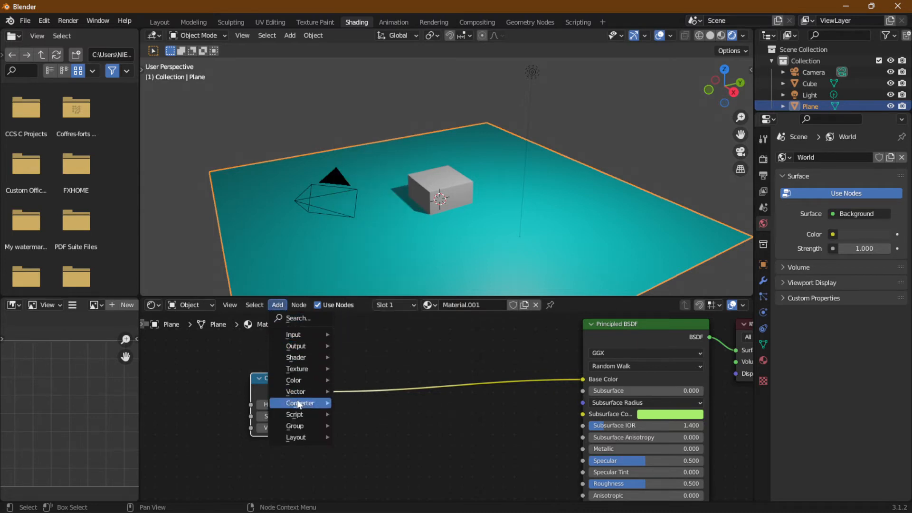
{"action": "mouse_move", "coordinate": [300, 402]}
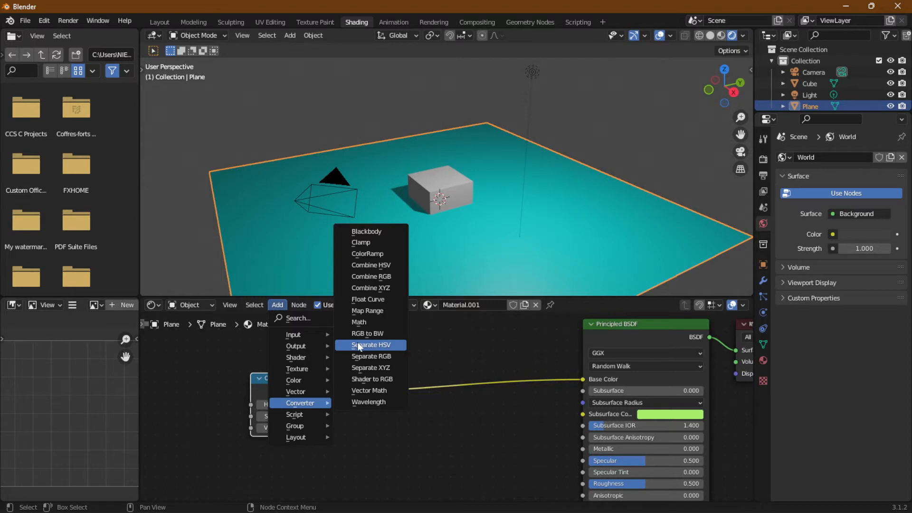
{"action": "left_click", "coordinate": [385, 345]}
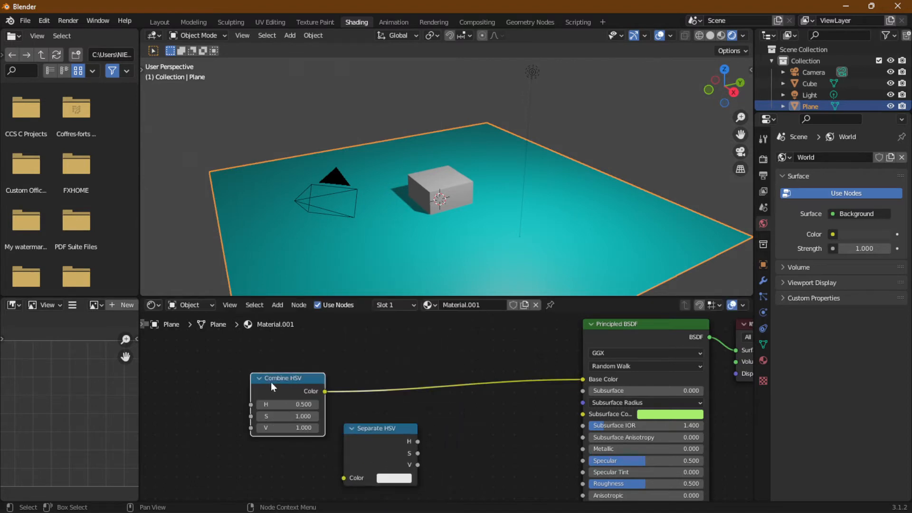
{"action": "left_click", "coordinate": [477, 423]}
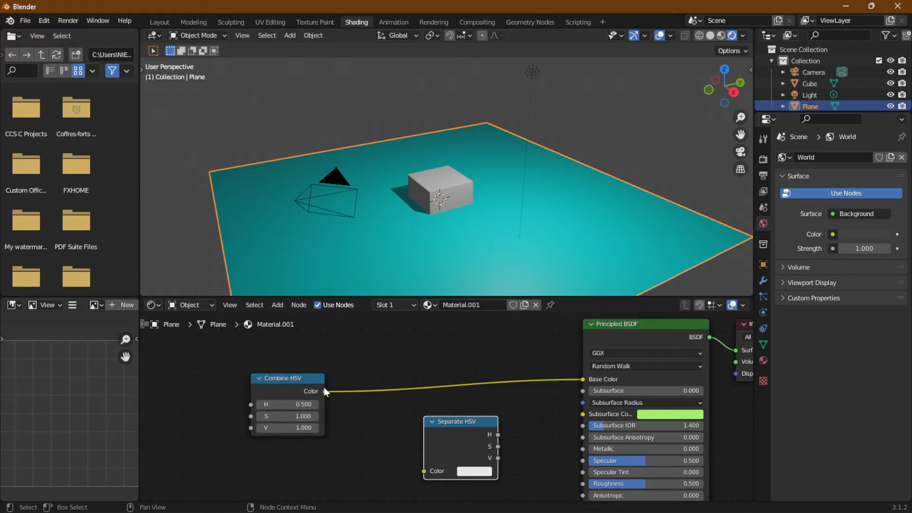
{"action": "left_click_drag", "start_coordinate": [324, 391], "coordinate": [423, 473]}
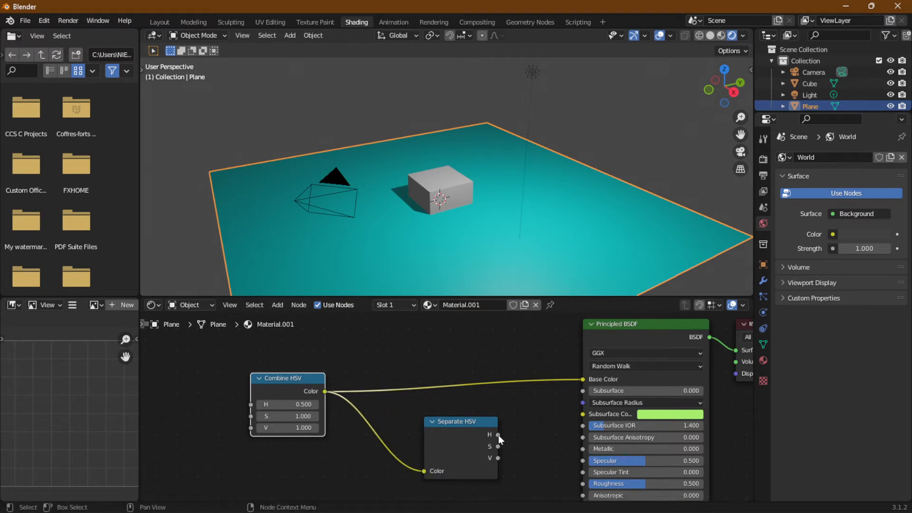
- Move the Combine HSV and Separate HSV nodes away from the Principled BSDF, leaving room for another node between them
{"action": "left_click_drag", "start_coordinate": [498, 435], "coordinate": [546, 373]}
{"action": "key", "text": "Escape"}
{"action": "left_click_drag", "start_coordinate": [292, 389], "coordinate": [120, 377]}
{"action": "left_click", "coordinate": [455, 421]}
{"action": "left_click_drag", "start_coordinate": [455, 421], "coordinate": [222, 418]}
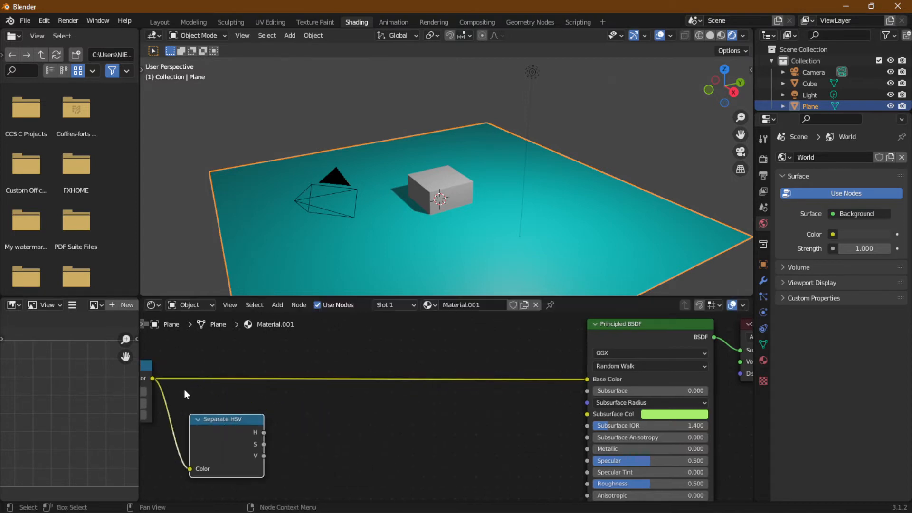
{"action": "middle_click_drag", "start_coordinate": [214, 377], "coordinate": [369, 395]}
{"action": "left_click_drag", "start_coordinate": [266, 382], "coordinate": [212, 382]}
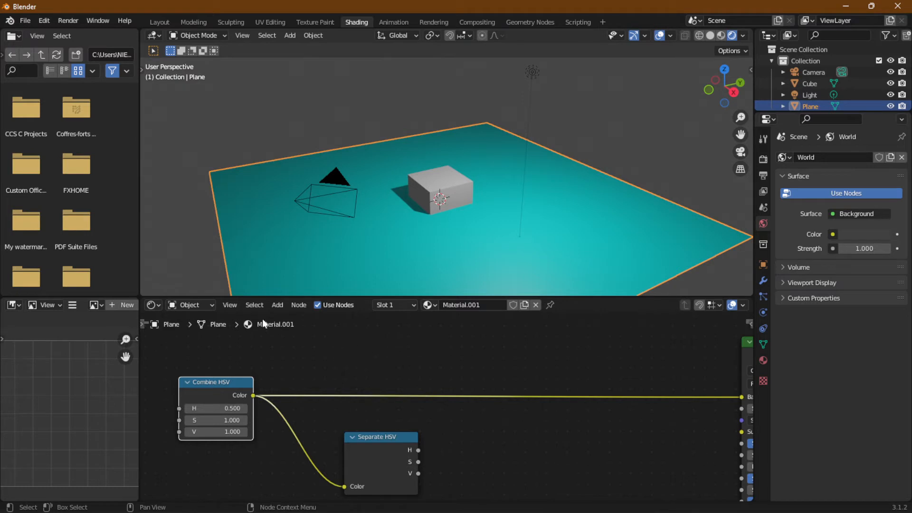
{"action": "left_click", "coordinate": [277, 304]}
{"action": "mouse_move", "coordinate": [328, 402]}
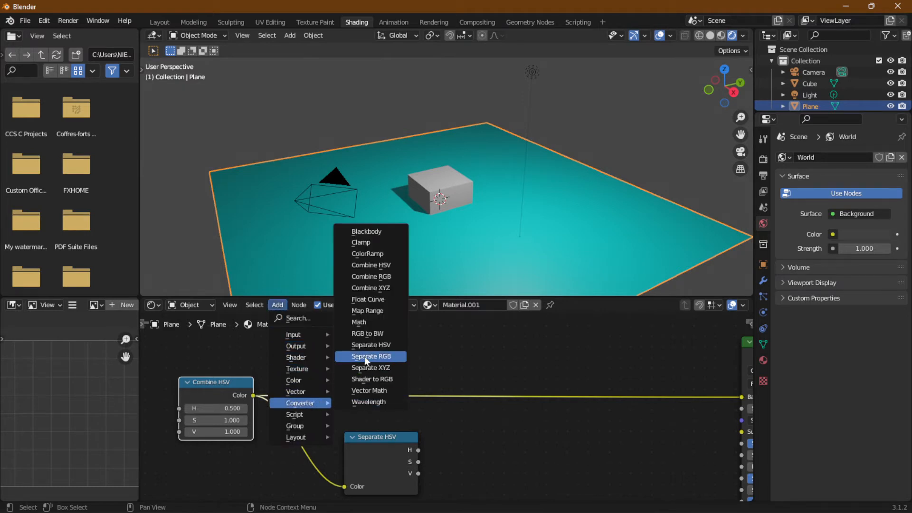
{"action": "left_click", "coordinate": [364, 345]}
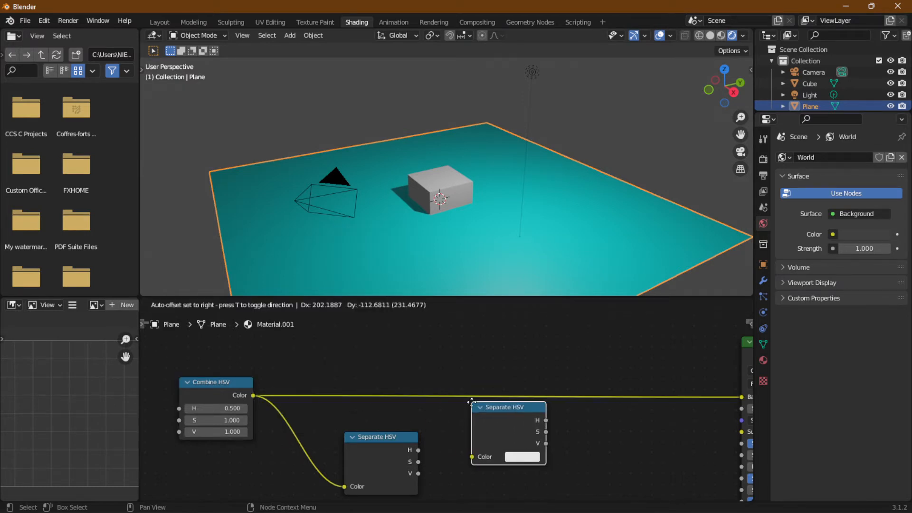
{"action": "left_click", "coordinate": [497, 388]}
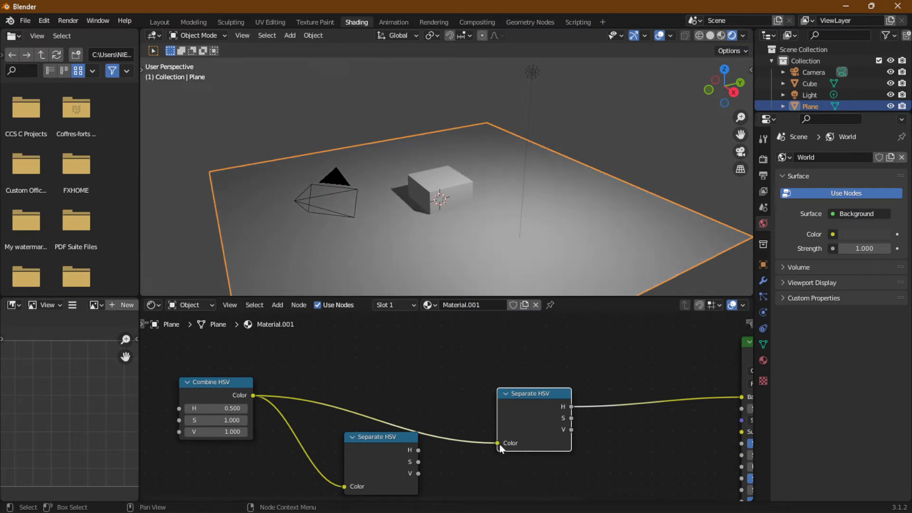
{"action": "left_click", "coordinate": [415, 436]}
{"action": "left_click_drag", "start_coordinate": [488, 443], "coordinate": [433, 425]}
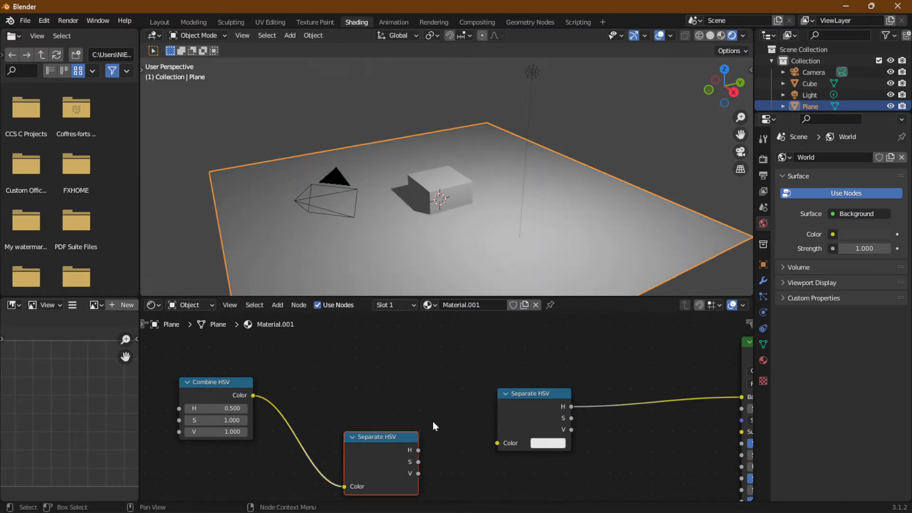
{"action": "left_click", "coordinate": [541, 404]}
{"action": "key", "text": "x"}
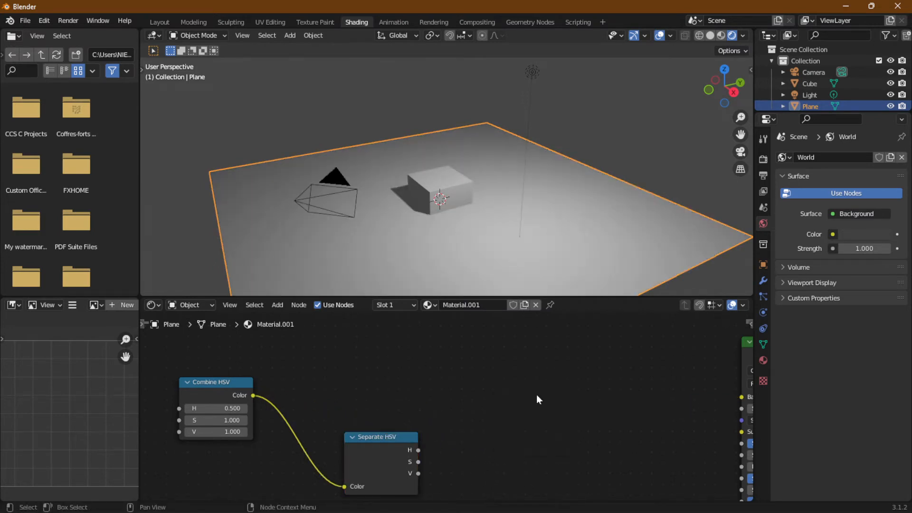
- Add a second Combine HSV node after the Separate HSV node and connect its Color output to the Principled BSDF's Base Color
{"action": "left_click", "coordinate": [277, 305]}
{"action": "mouse_move", "coordinate": [312, 402]}
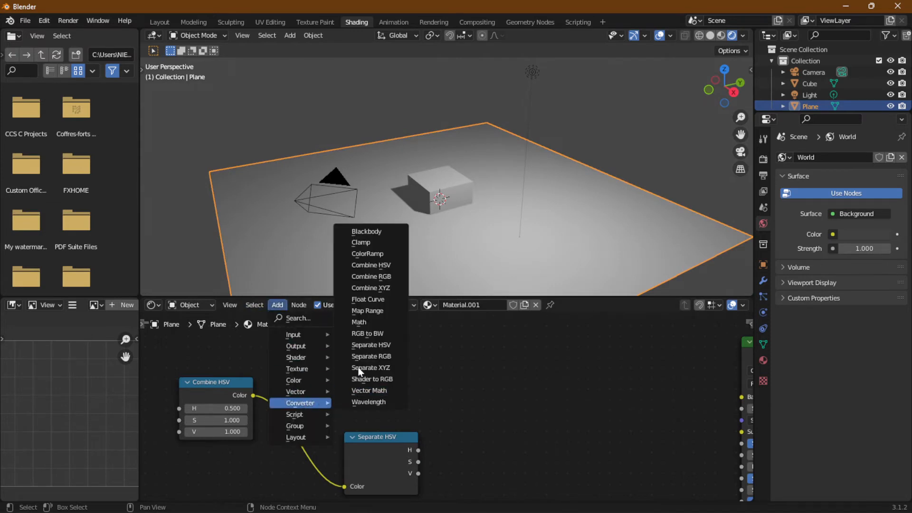
{"action": "left_click", "coordinate": [371, 265]}
{"action": "left_click", "coordinate": [486, 418]}
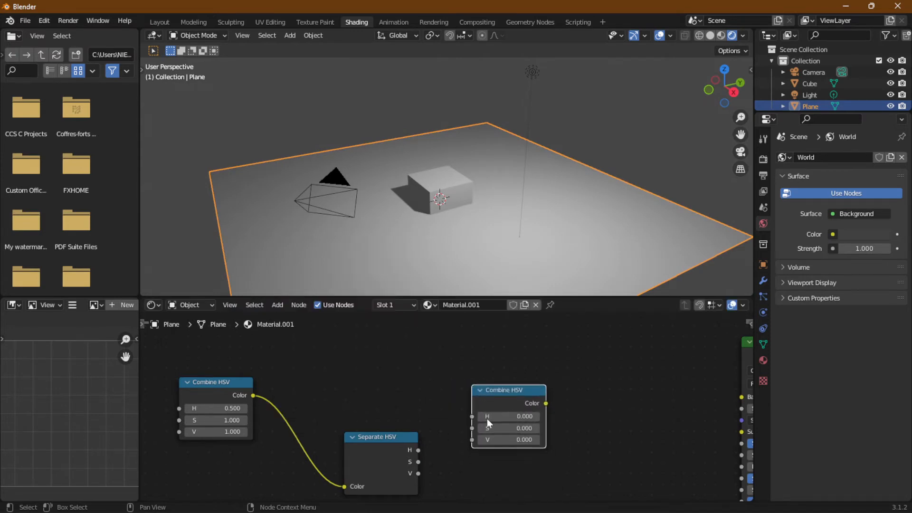
{"action": "middle_click_drag", "start_coordinate": [547, 452], "coordinate": [453, 426]}
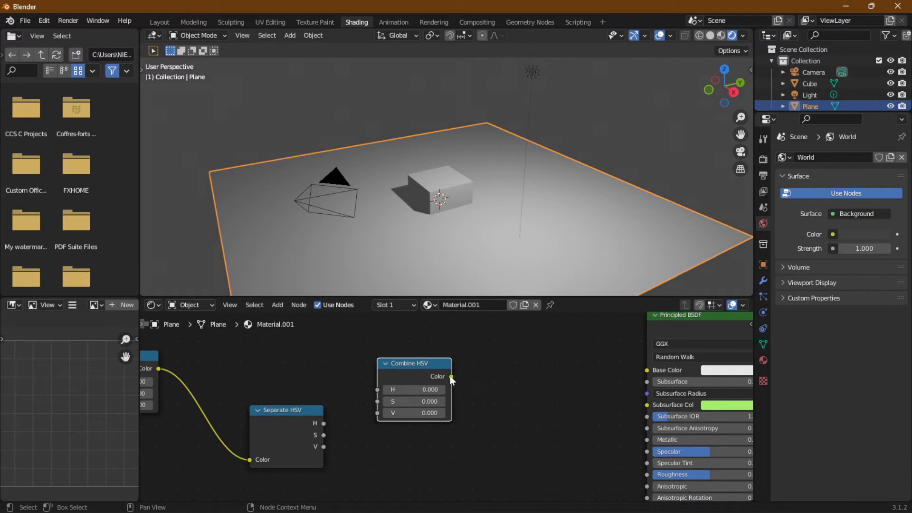
{"action": "left_click_drag", "start_coordinate": [451, 376], "coordinate": [648, 370]}
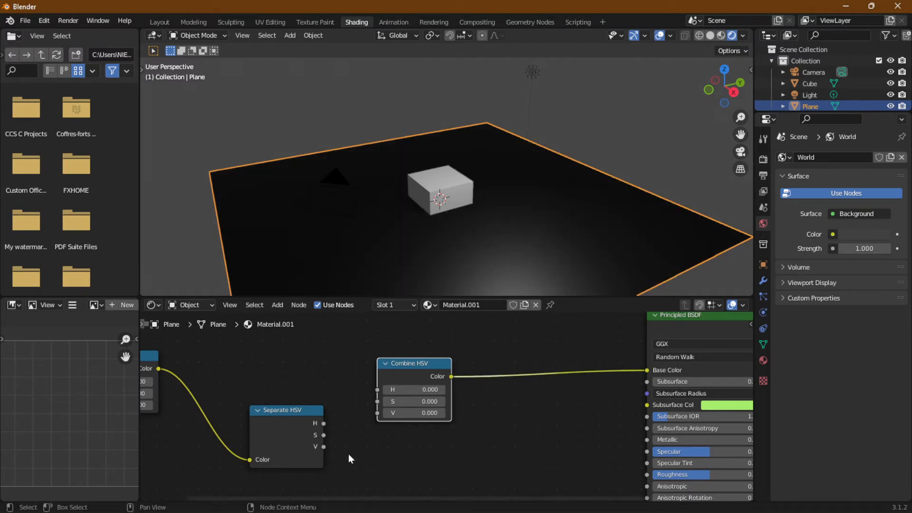
{"action": "middle_click_drag", "start_coordinate": [283, 403], "coordinate": [330, 406]}
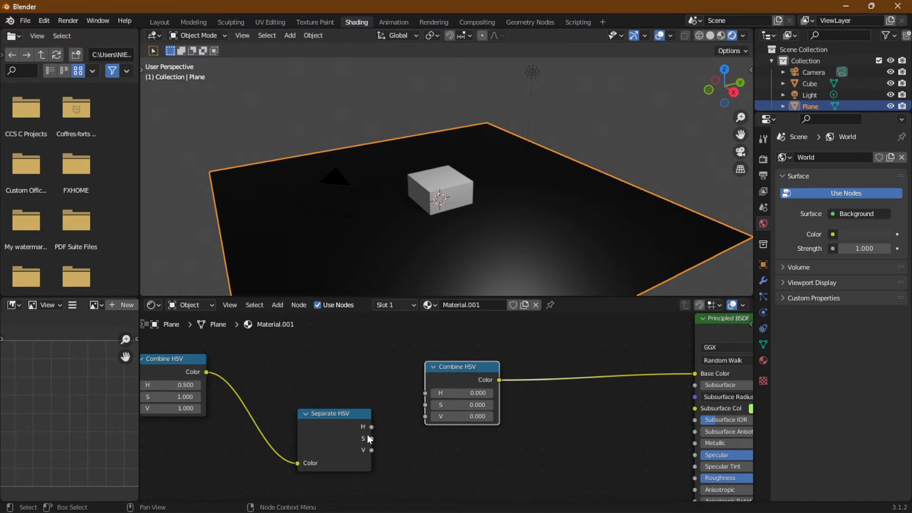
- Connect the Separate HSV node's H, S and V outputs to the matching inputs of the second Combine HSV node
{"action": "left_click_drag", "start_coordinate": [371, 426], "coordinate": [431, 395]}
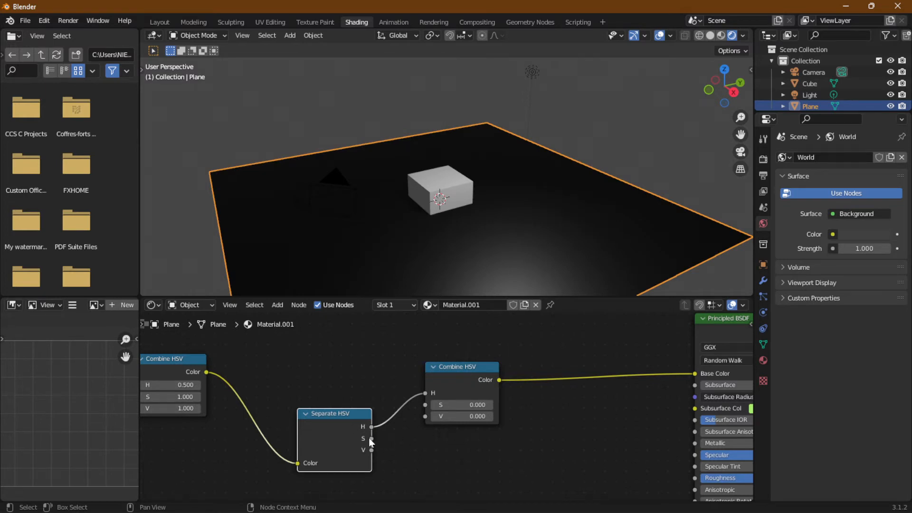
{"action": "left_click_drag", "start_coordinate": [371, 439], "coordinate": [414, 373]}
{"action": "key", "text": "Escape"}
{"action": "left_click_drag", "start_coordinate": [371, 438], "coordinate": [426, 404]}
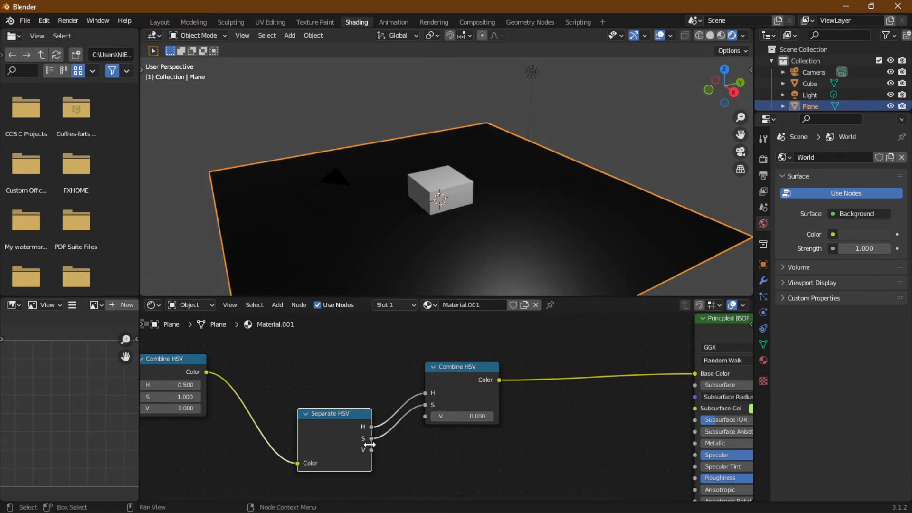
{"action": "left_click_drag", "start_coordinate": [371, 450], "coordinate": [427, 416]}
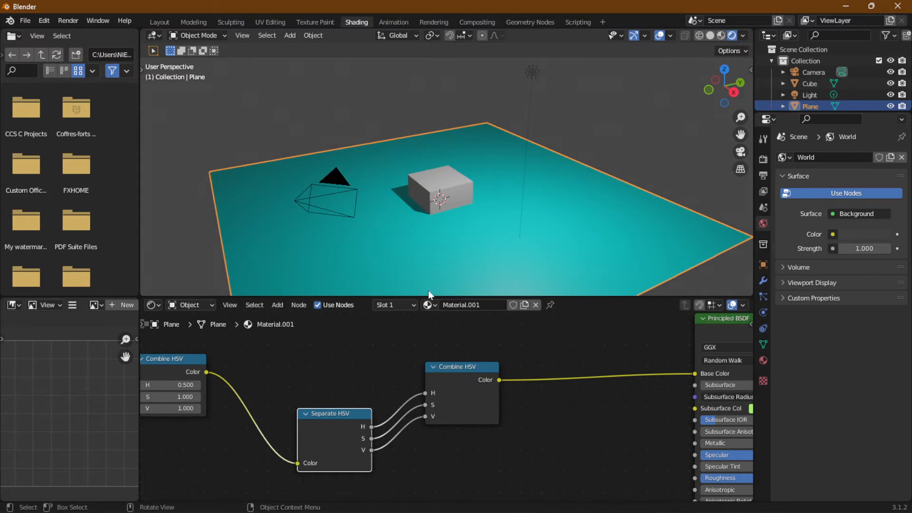
- Connect the first Combine HSV node's Color output directly to the Principled BSDF's Base Color, bypassing the other two nodes
{"action": "left_click_drag", "start_coordinate": [207, 371], "coordinate": [695, 374]}
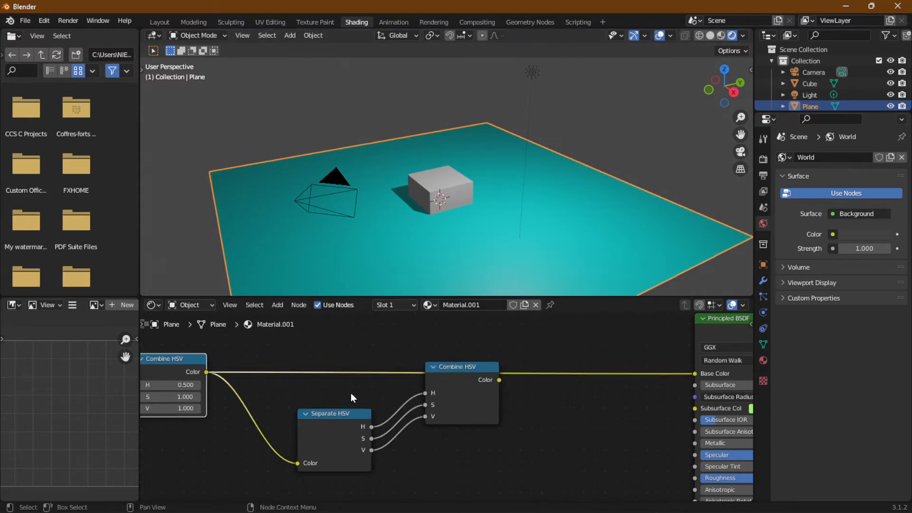
{"action": "left_click_drag", "start_coordinate": [500, 380], "coordinate": [710, 373]}
{"action": "key", "text": "Down"}
{"action": "key", "text": "Down"}
{"action": "key", "text": "Down"}
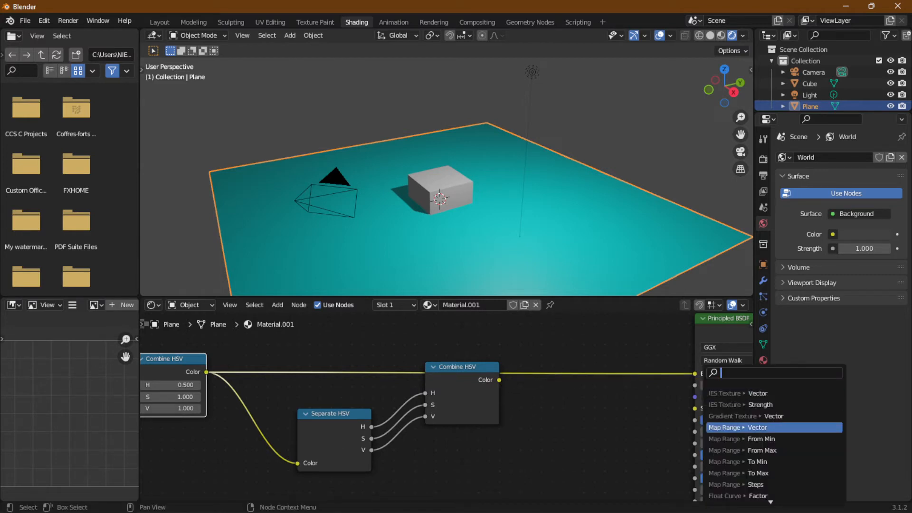
{"action": "key", "text": "Escape"}
- Delete both Combine HSV nodes and the Separate HSV node from the plane's material
{"action": "scroll", "coordinate": [357, 375], "scroll_direction": "down", "scroll_amount": 3}
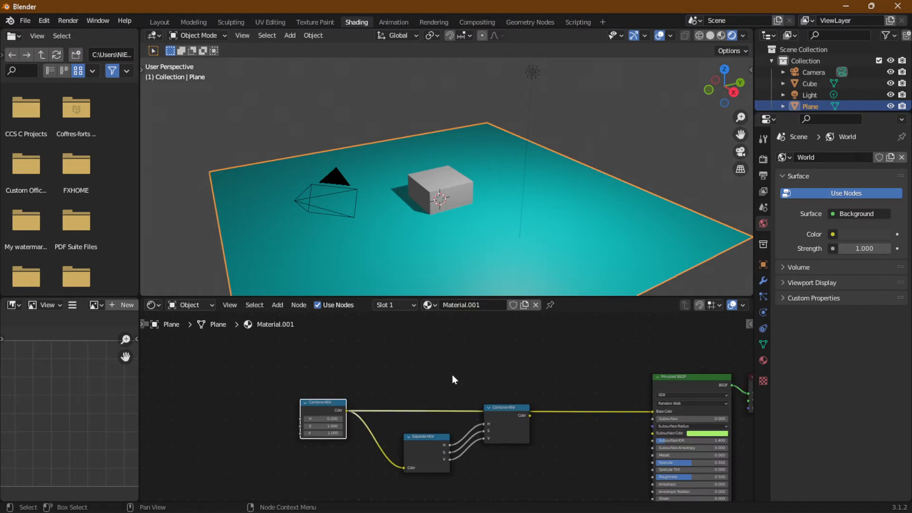
{"action": "middle_click_drag", "start_coordinate": [452, 379], "coordinate": [395, 346]}
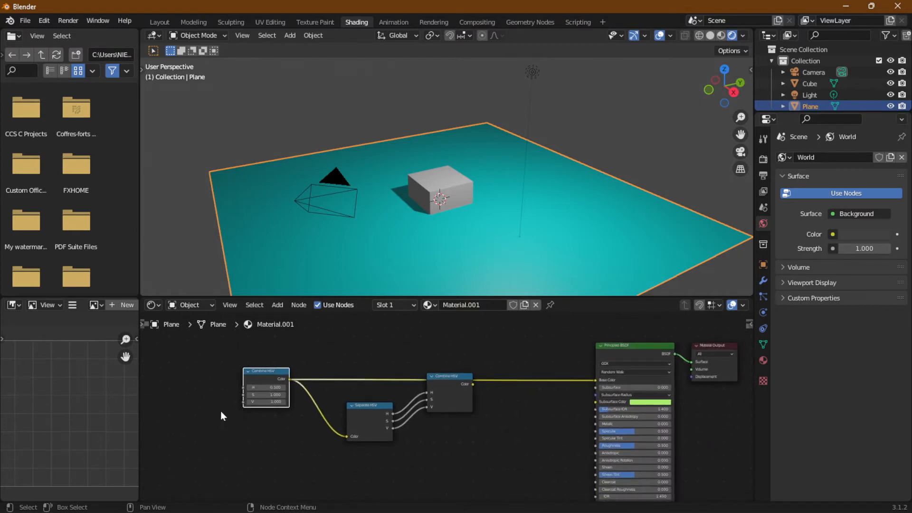
{"action": "left_click_drag", "start_coordinate": [189, 352], "coordinate": [465, 441]}
{"action": "key", "text": "Delete"}
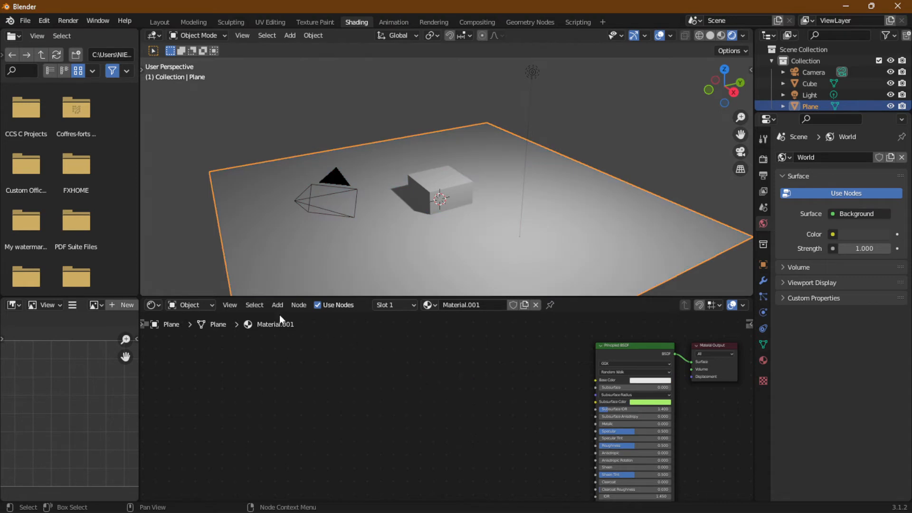
- Add a Separate RGB converter node and place it in the empty area before the Principled BSDF
{"action": "left_click", "coordinate": [271, 305]}
{"action": "mouse_move", "coordinate": [318, 404]}
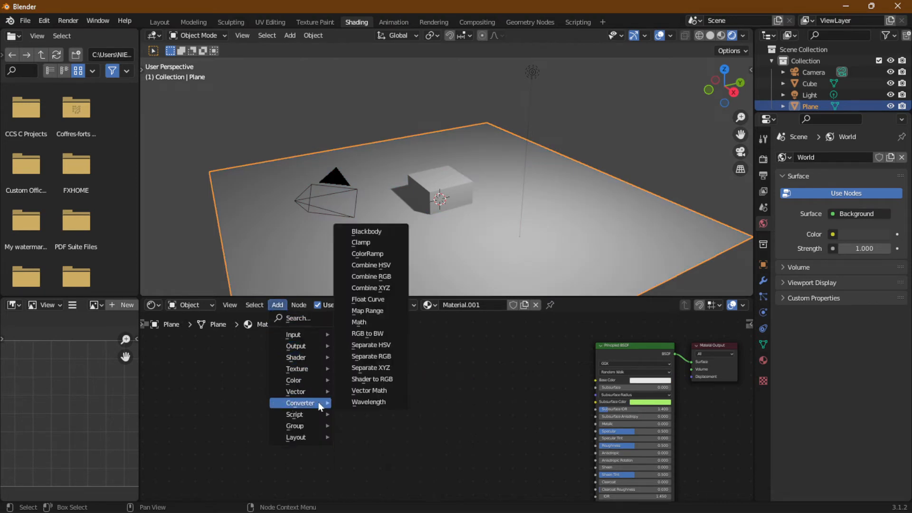
{"action": "left_click", "coordinate": [389, 356]}
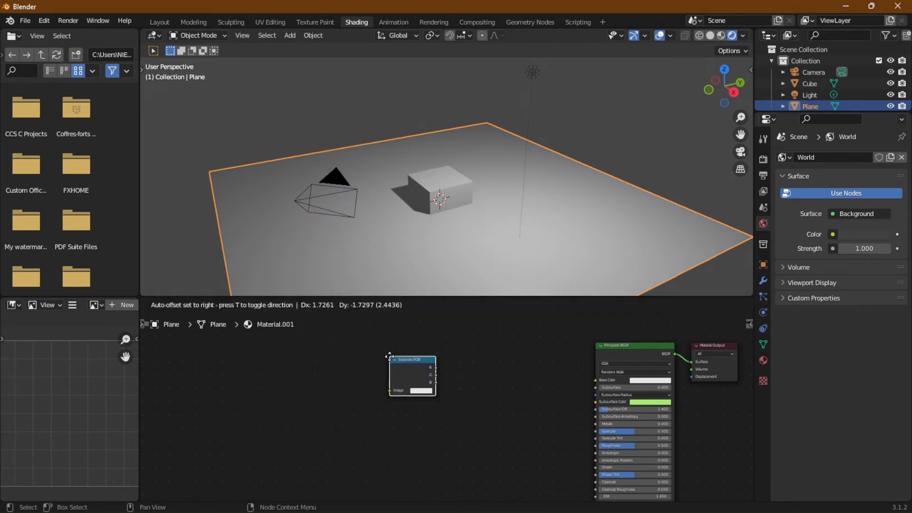
{"action": "left_click", "coordinate": [480, 385]}
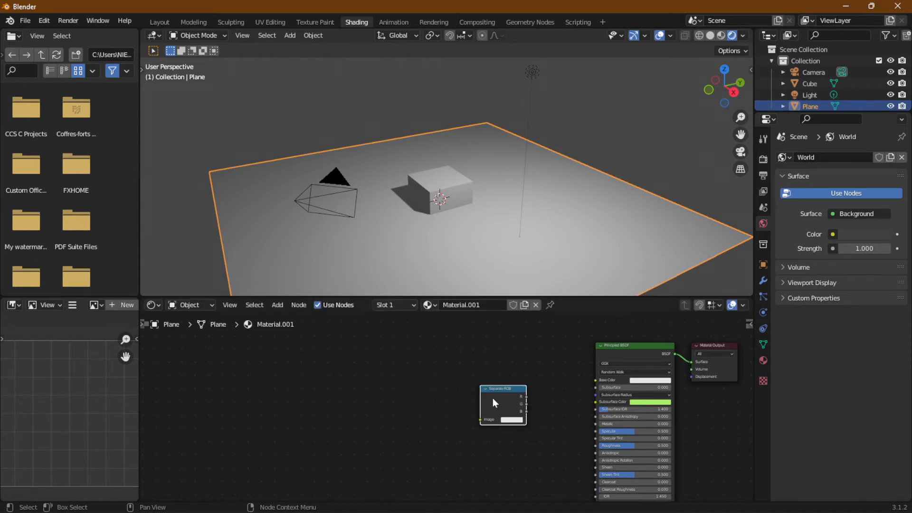
{"action": "left_click_drag", "start_coordinate": [492, 397], "coordinate": [408, 416]}
{"action": "scroll", "coordinate": [473, 405], "scroll_direction": "up", "scroll_amount": 2}
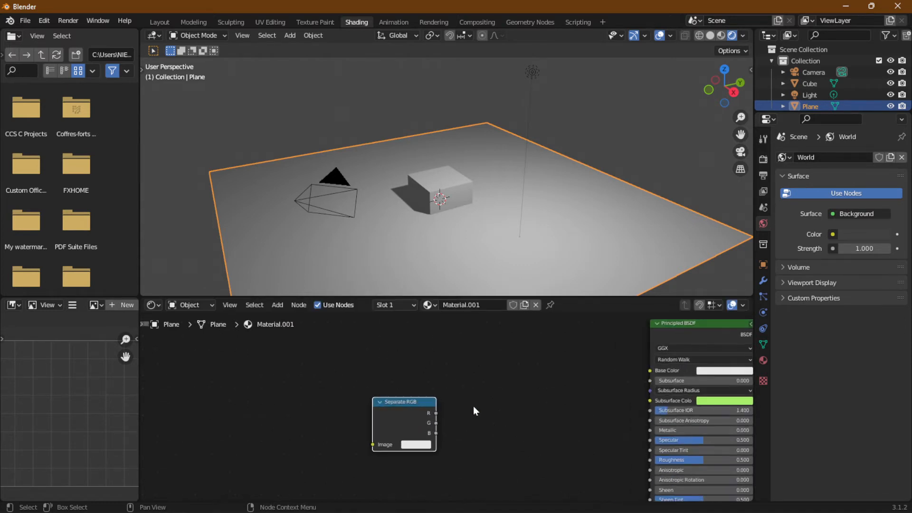
{"action": "left_click_drag", "start_coordinate": [317, 406], "coordinate": [432, 419]}
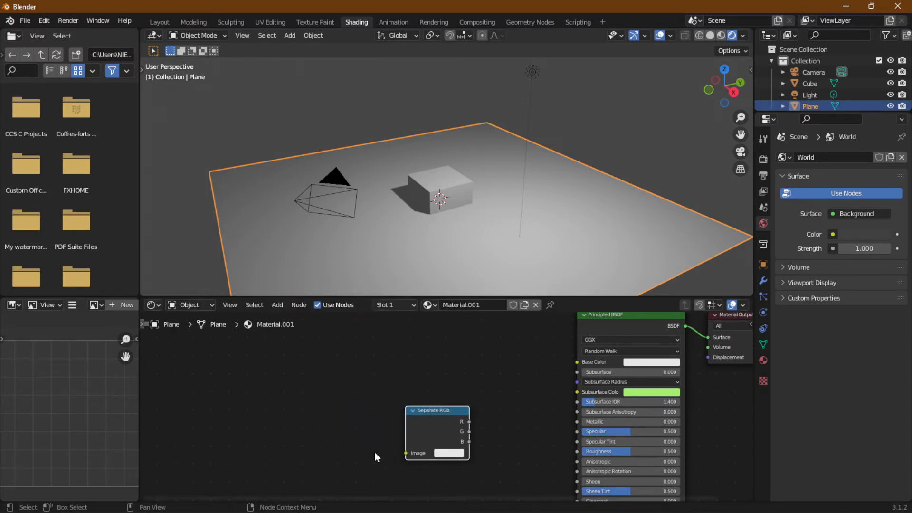
- Add a Combine RGB node above the Separate RGB node and connect its Image output to the Principled BSDF's Base Color
{"action": "left_click", "coordinate": [279, 306]}
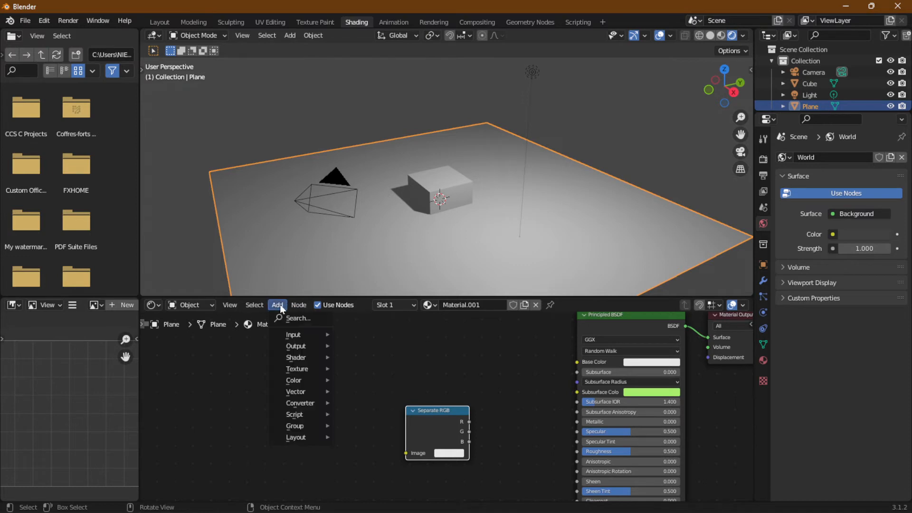
{"action": "mouse_move", "coordinate": [293, 395]}
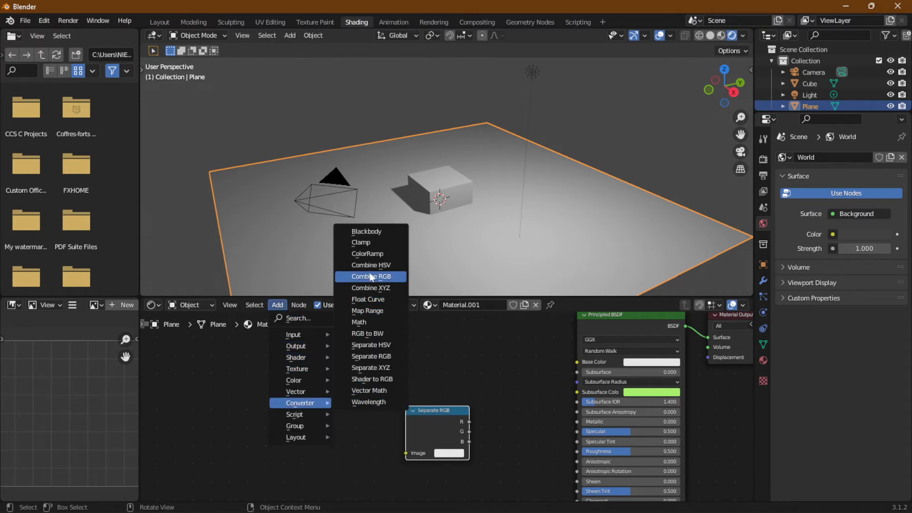
{"action": "left_click", "coordinate": [387, 276]}
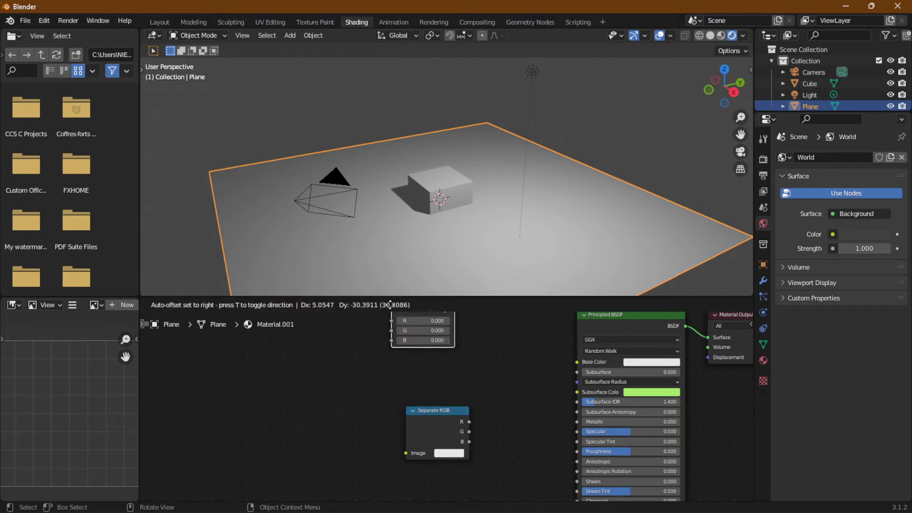
{"action": "left_click", "coordinate": [365, 338]}
{"action": "left_click_drag", "start_coordinate": [429, 354], "coordinate": [577, 361]}
{"action": "scroll", "coordinate": [398, 386], "scroll_direction": "up", "scroll_amount": 2}
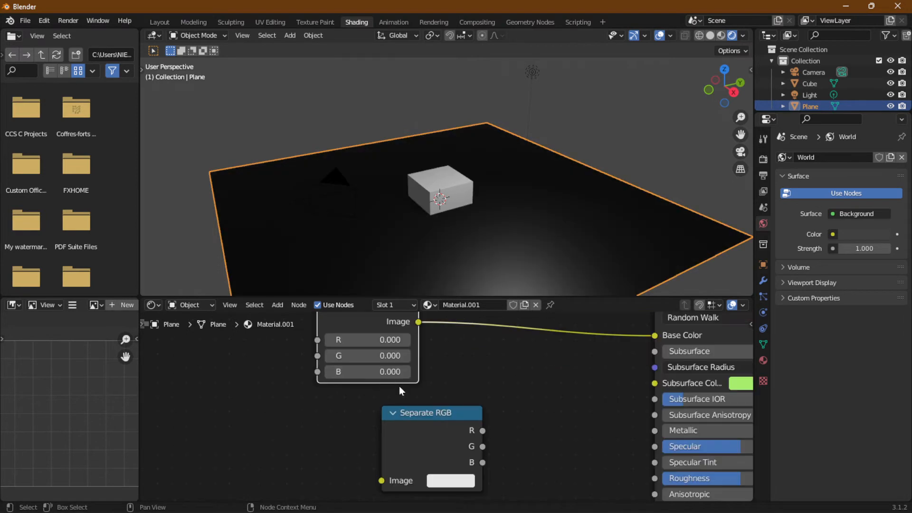
{"action": "middle_click_drag", "start_coordinate": [411, 374], "coordinate": [384, 385]}
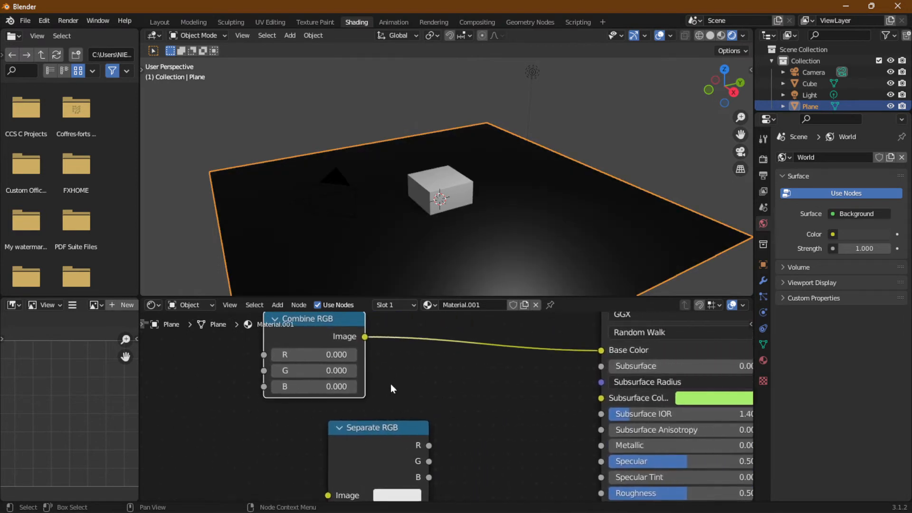
{"action": "scroll", "coordinate": [390, 384], "scroll_direction": "down", "scroll_amount": 3}
{"action": "left_click_drag", "start_coordinate": [337, 353], "coordinate": [432, 361]}
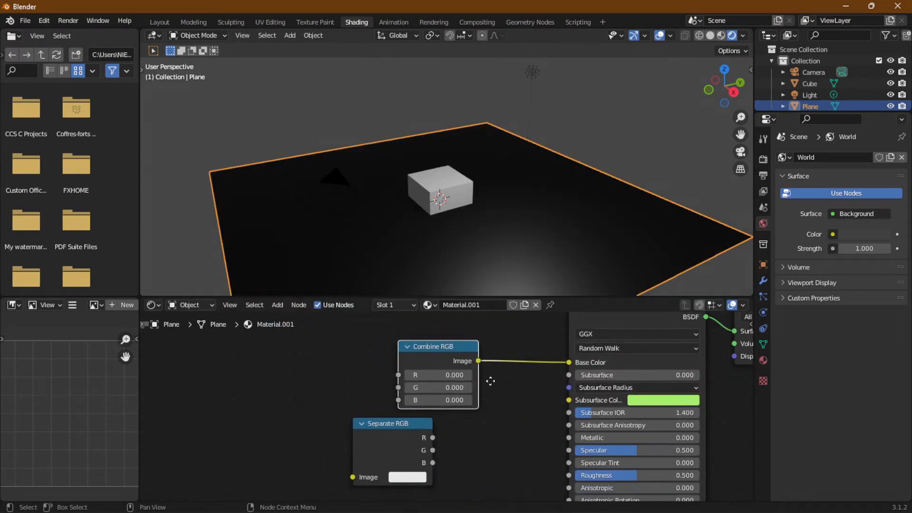
{"action": "middle_click_drag", "start_coordinate": [510, 381], "coordinate": [390, 385]}
{"action": "left_click", "coordinate": [411, 387]}
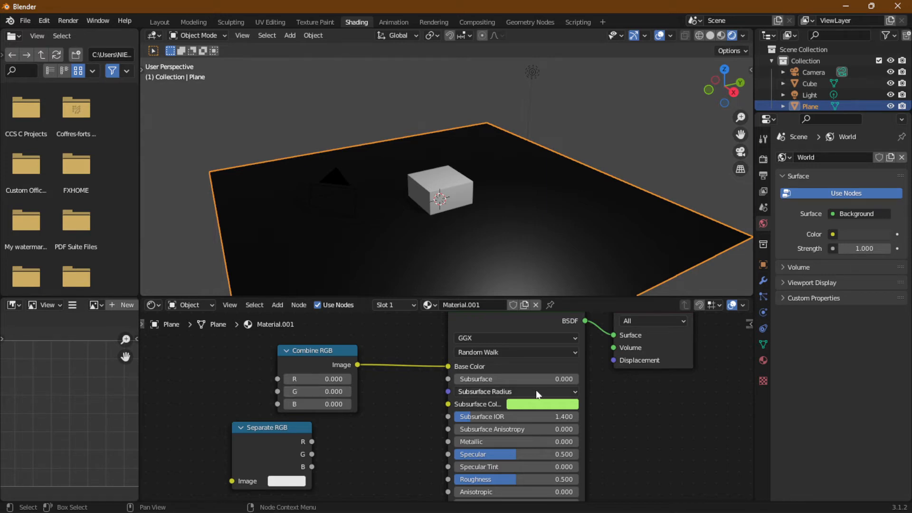
- Switch the Subsurface Color picker to RGB and mix yellow with R 1, G 1 and B 0
{"action": "left_click", "coordinate": [539, 407]}
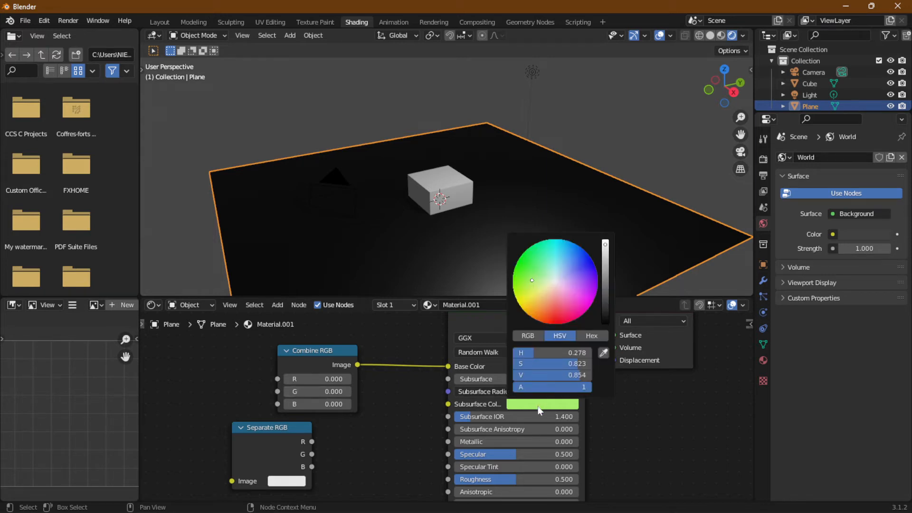
{"action": "left_click", "coordinate": [528, 336]}
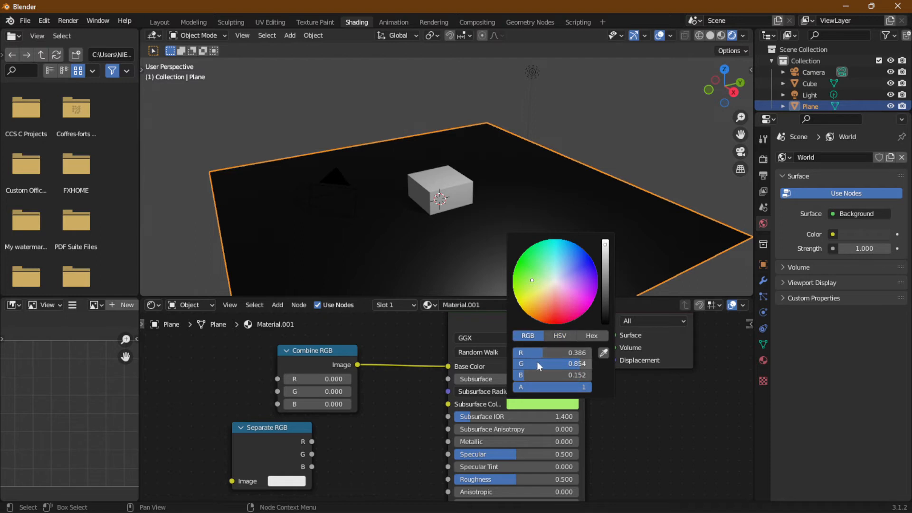
{"action": "left_click_drag", "start_coordinate": [537, 374], "coordinate": [589, 352]}
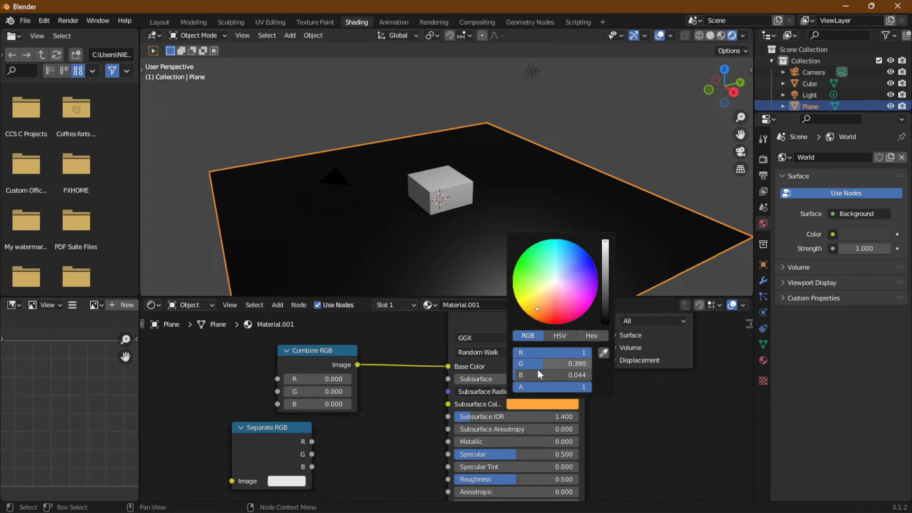
{"action": "mouse_move", "coordinate": [526, 364]}
{"action": "left_mouse_down"}
{"action": "mouse_move", "coordinate": [589, 365]}
{"action": "mouse_move", "coordinate": [583, 374]}
{"action": "mouse_move", "coordinate": [514, 376]}
{"action": "left_mouse_up"}
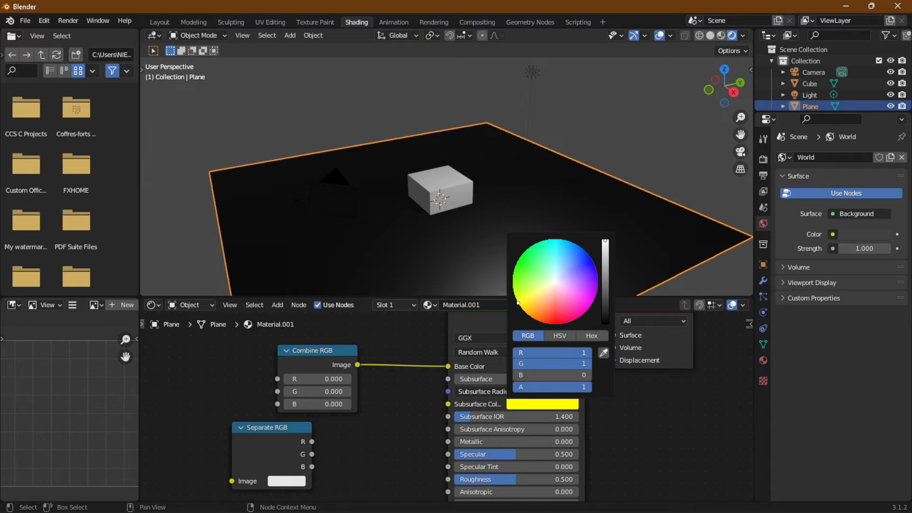
- Vary the Subsurface Color's RGB channels through blue, cyan and magenta, finishing on white
{"action": "left_click_drag", "start_coordinate": [568, 353], "coordinate": [583, 375]}
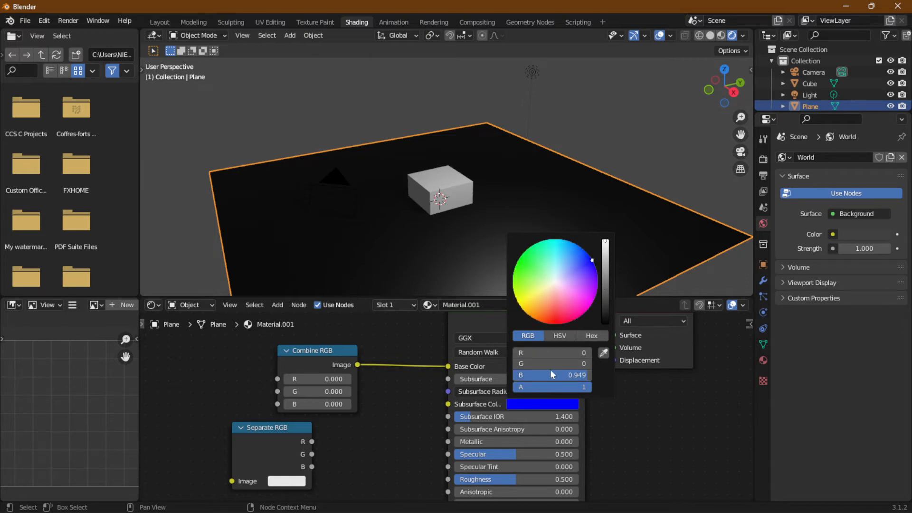
{"action": "left_click_drag", "start_coordinate": [522, 364], "coordinate": [578, 364]}
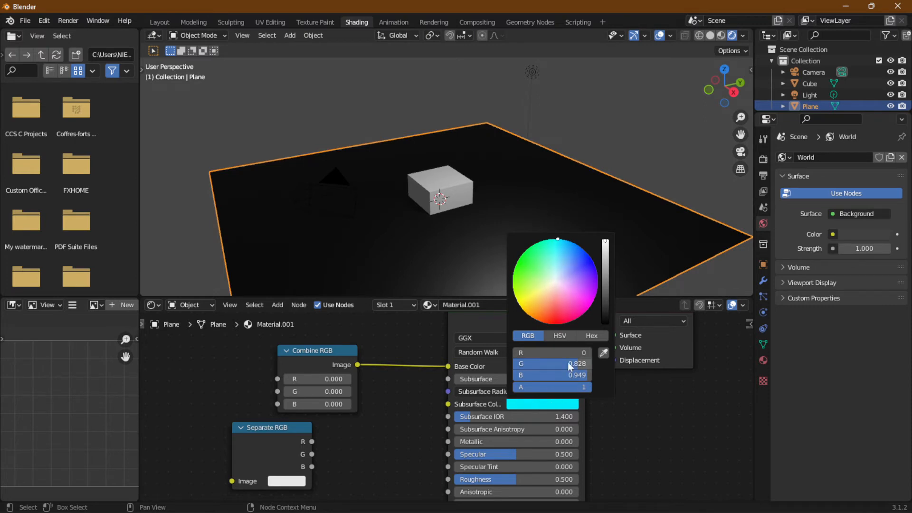
{"action": "mouse_move", "coordinate": [577, 364]}
{"action": "left_mouse_down"}
{"action": "mouse_move", "coordinate": [514, 364]}
{"action": "mouse_move", "coordinate": [529, 354]}
{"action": "mouse_move", "coordinate": [586, 357]}
{"action": "mouse_move", "coordinate": [574, 364]}
{"action": "left_mouse_up"}
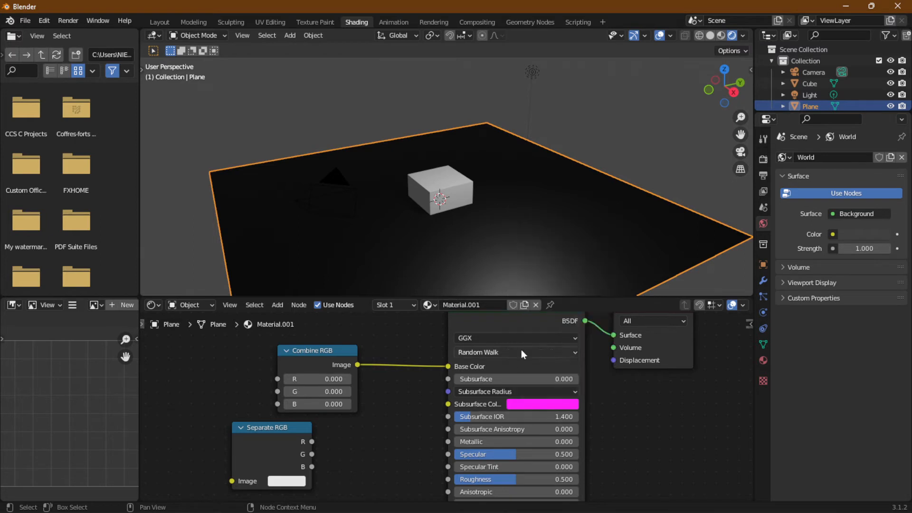
{"action": "left_click", "coordinate": [549, 403]}
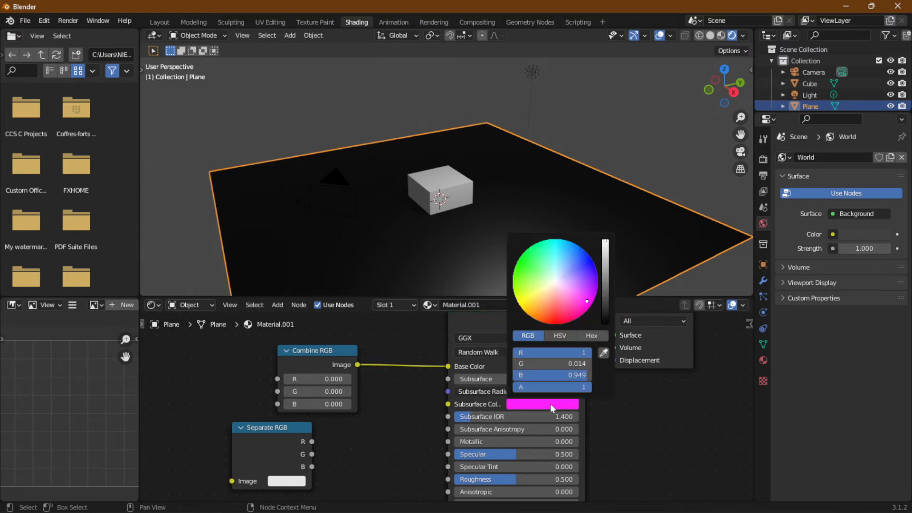
{"action": "left_click_drag", "start_coordinate": [545, 377], "coordinate": [624, 364]}
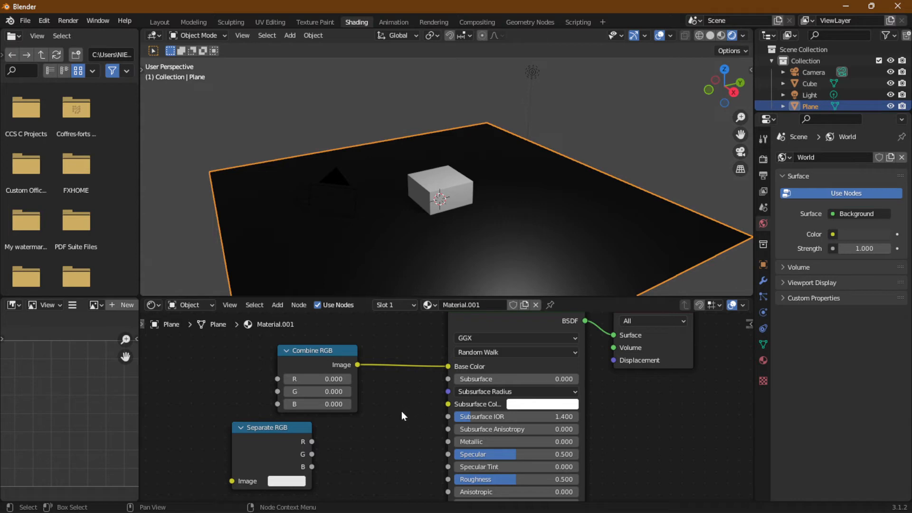
- Test the Combine RGB node's channels with pure green and pure blue, finishing on R 1, G 1 and B 0
{"action": "middle_click_drag", "start_coordinate": [379, 430], "coordinate": [541, 418]}
{"action": "left_click_drag", "start_coordinate": [468, 358], "coordinate": [247, 374]}
{"action": "mouse_move", "coordinate": [299, 387]}
{"action": "left_mouse_down"}
{"action": "mouse_move", "coordinate": [246, 387]}
{"action": "mouse_move", "coordinate": [311, 387]}
{"action": "left_mouse_up"}
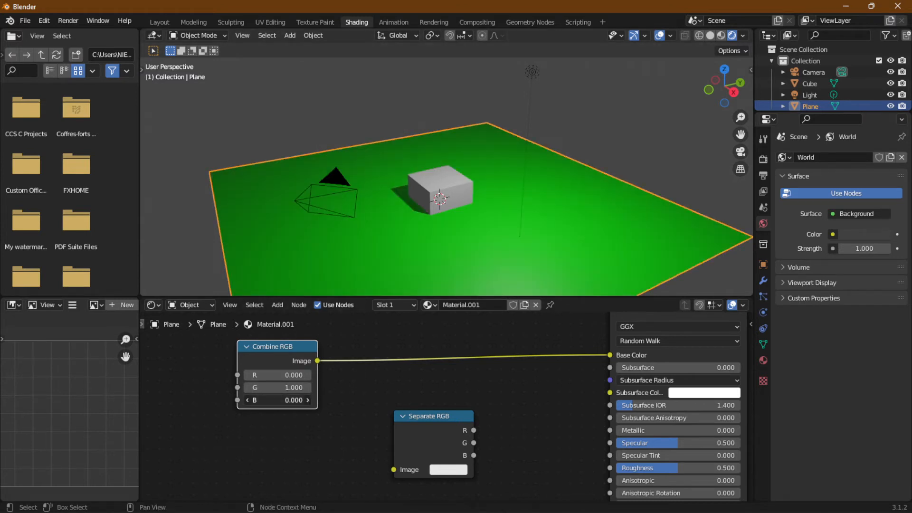
{"action": "left_click_drag", "start_coordinate": [259, 400], "coordinate": [202, 404]}
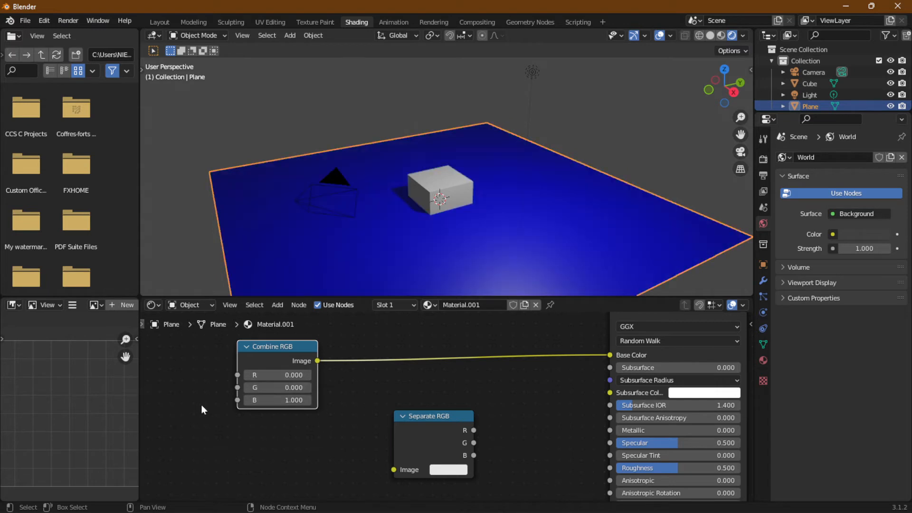
{"action": "left_click_drag", "start_coordinate": [285, 399], "coordinate": [246, 400]}
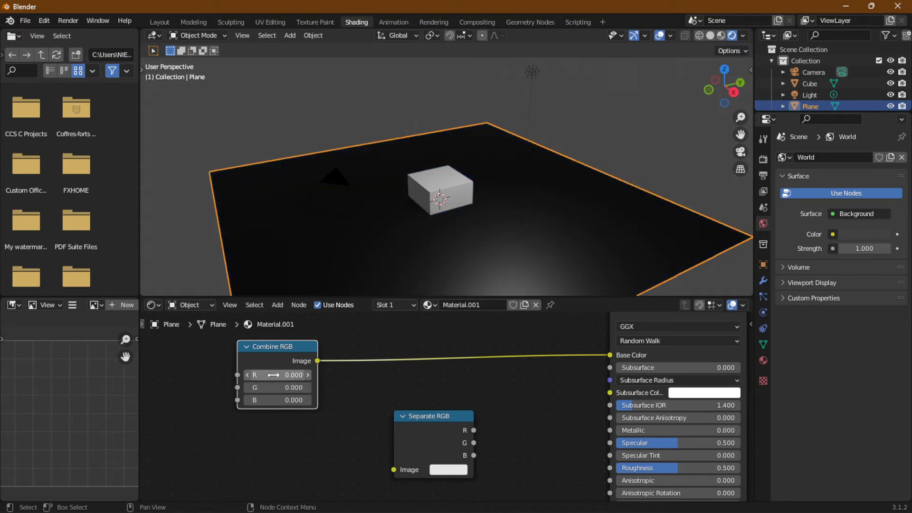
{"action": "left_click_drag", "start_coordinate": [274, 375], "coordinate": [308, 387]}
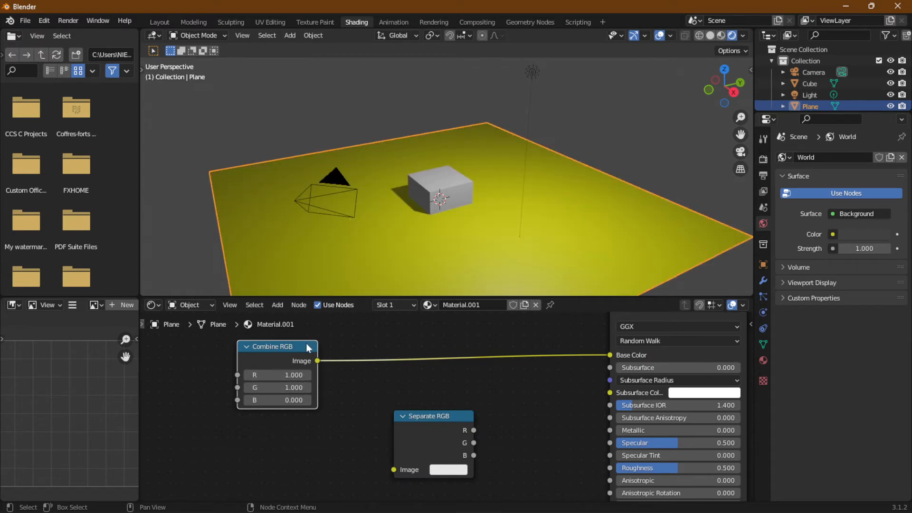
- Insert the Separate RGB node into the Combine RGB node's link and disconnect its R output from Base Color
{"action": "left_click_drag", "start_coordinate": [289, 343], "coordinate": [221, 351]}
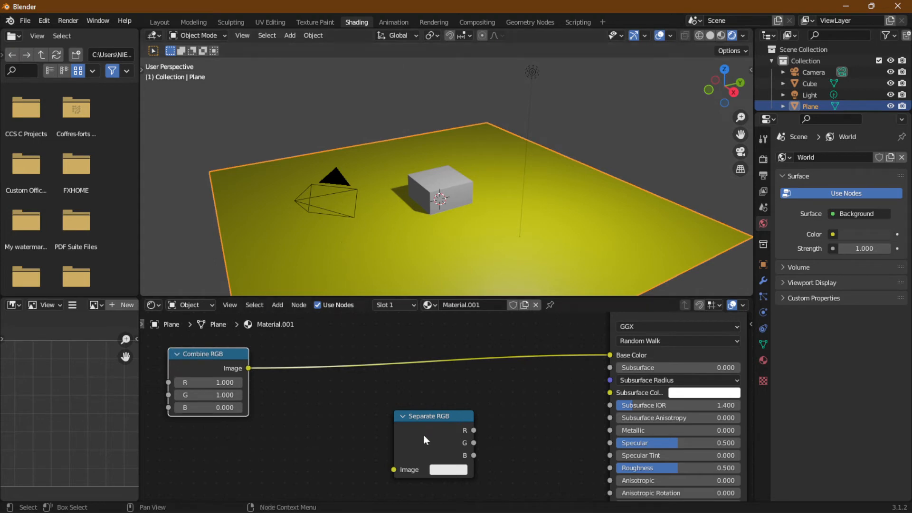
{"action": "left_click_drag", "start_coordinate": [433, 426], "coordinate": [414, 357]}
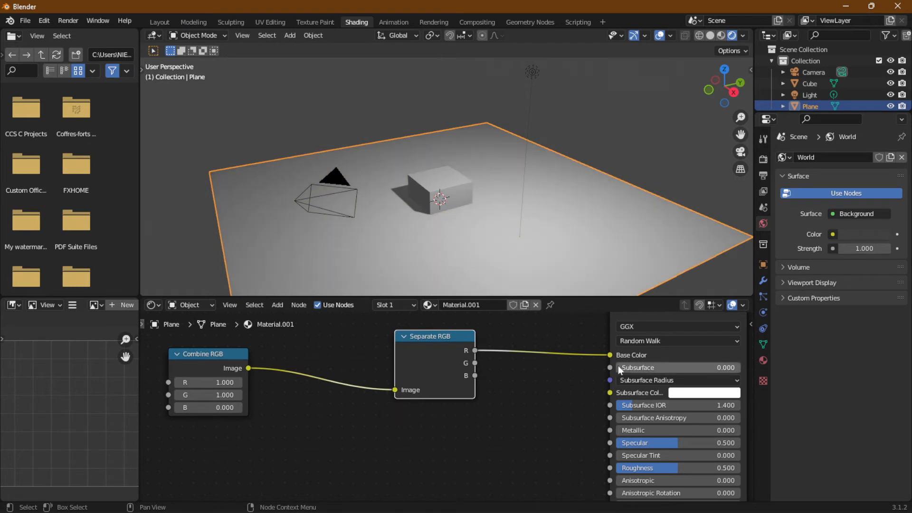
{"action": "left_click_drag", "start_coordinate": [610, 355], "coordinate": [534, 397]}
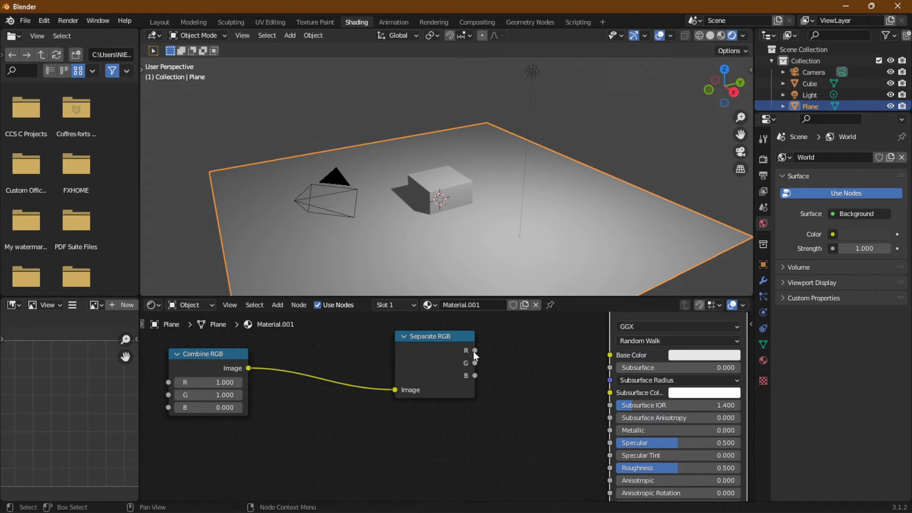
{"action": "left_click_drag", "start_coordinate": [475, 350], "coordinate": [537, 339]}
{"action": "key", "text": "Escape"}
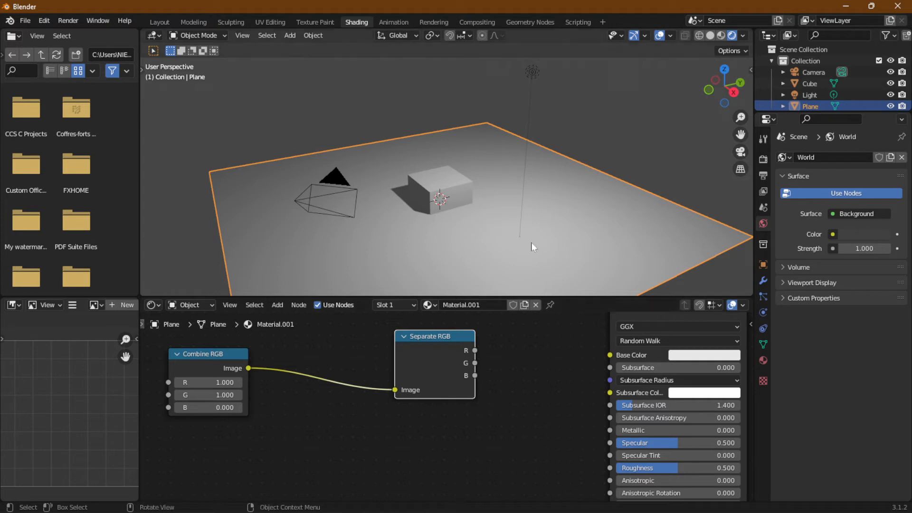
{"action": "left_click", "coordinate": [714, 186]}
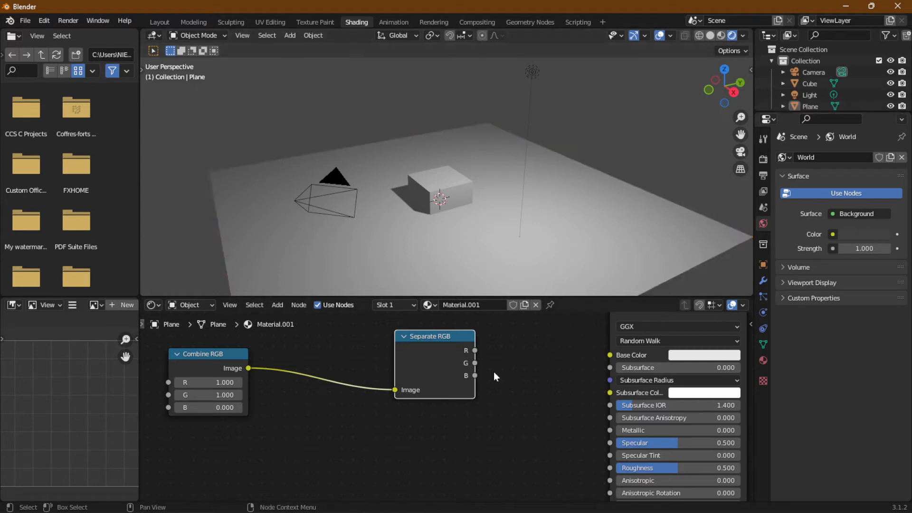
{"action": "mouse_move", "coordinate": [474, 351]}
{"action": "left_mouse_down"}
{"action": "mouse_move", "coordinate": [613, 354]}
{"action": "mouse_move", "coordinate": [523, 360]}
{"action": "left_mouse_up"}
- Add a second Combine RGB node after the Separate RGB node and connect its Image output to the Principled BSDF's Base Color
{"action": "left_click_drag", "start_coordinate": [430, 349], "coordinate": [305, 368]}
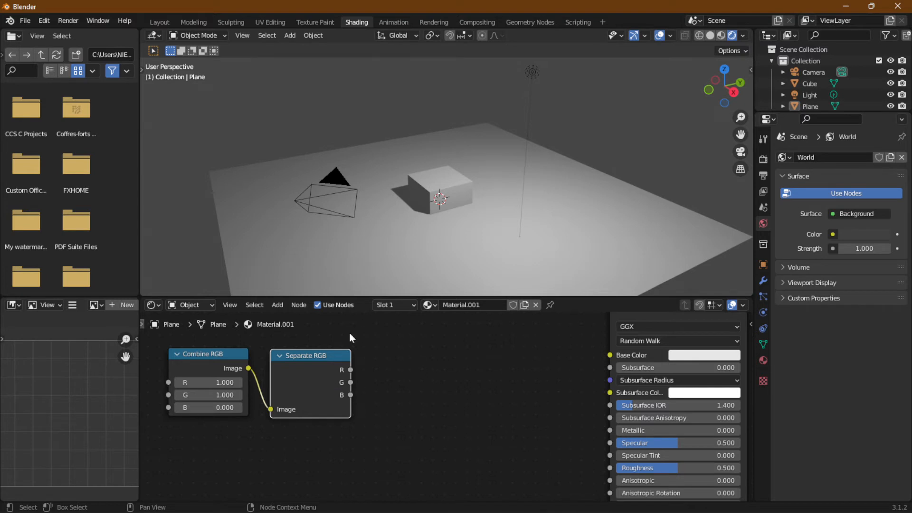
{"action": "left_click", "coordinate": [681, 356]}
{"action": "left_click", "coordinate": [275, 305]}
{"action": "left_click", "coordinate": [275, 304]}
{"action": "left_click", "coordinate": [281, 305]}
{"action": "mouse_move", "coordinate": [296, 402]}
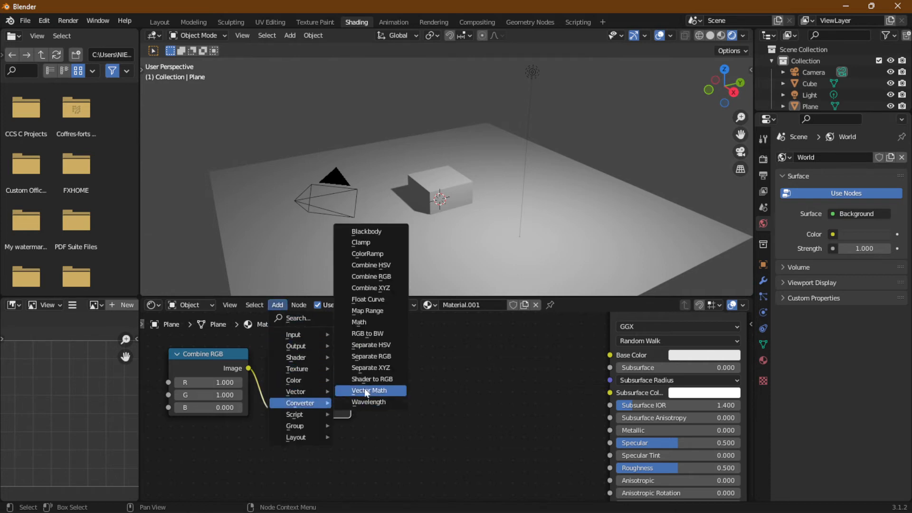
{"action": "left_click", "coordinate": [377, 275]}
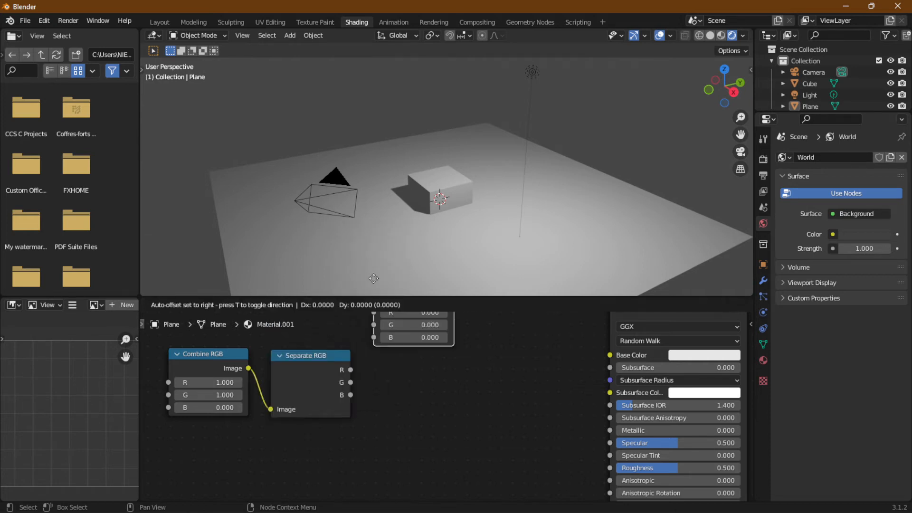
{"action": "left_click", "coordinate": [408, 335]}
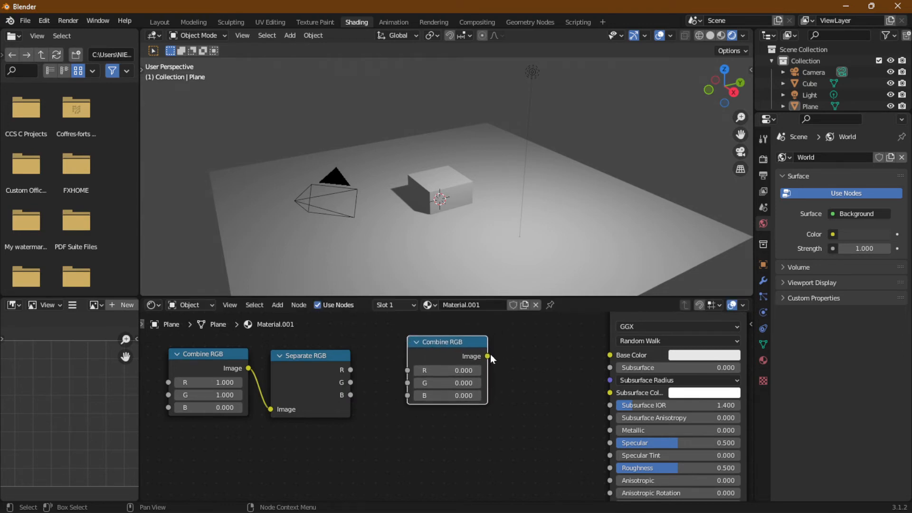
{"action": "left_click_drag", "start_coordinate": [487, 356], "coordinate": [627, 359]}
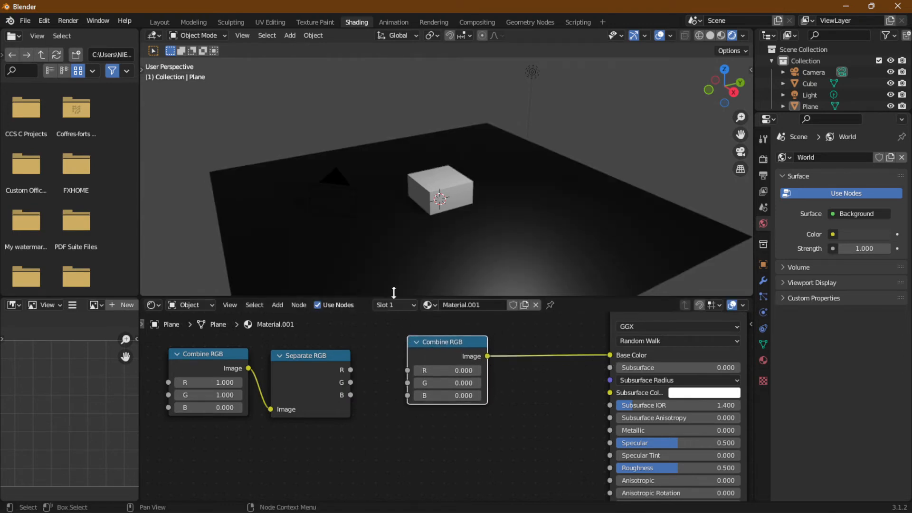
- Link the Separate RGB node's R output to the second Combine RGB node's R input, and replace it with a B-to-B link
{"action": "left_click_drag", "start_coordinate": [351, 370], "coordinate": [407, 370]}
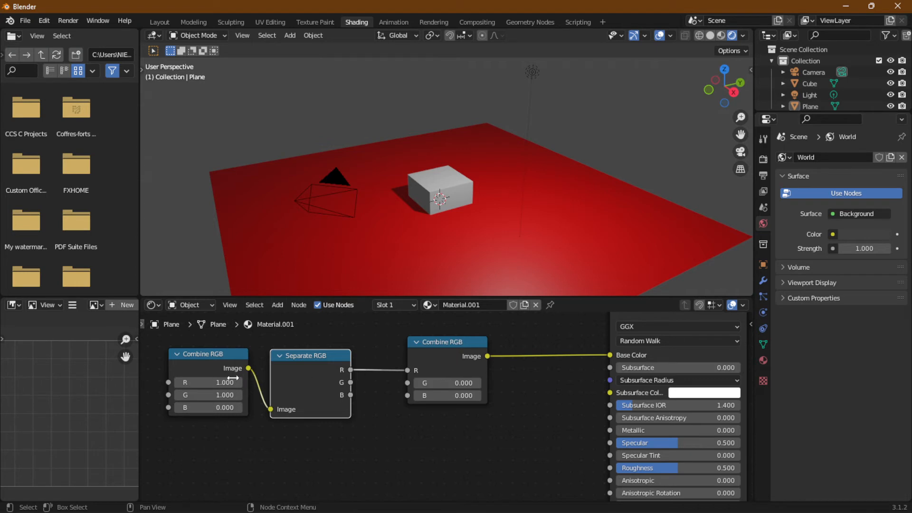
{"action": "mouse_move", "coordinate": [227, 382]}
{"action": "left_mouse_down"}
{"action": "mouse_move", "coordinate": [176, 382]}
{"action": "mouse_move", "coordinate": [228, 382]}
{"action": "left_mouse_up"}
{"action": "left_click_drag", "start_coordinate": [407, 370], "coordinate": [407, 395]}
{"action": "left_click", "coordinate": [357, 387]}
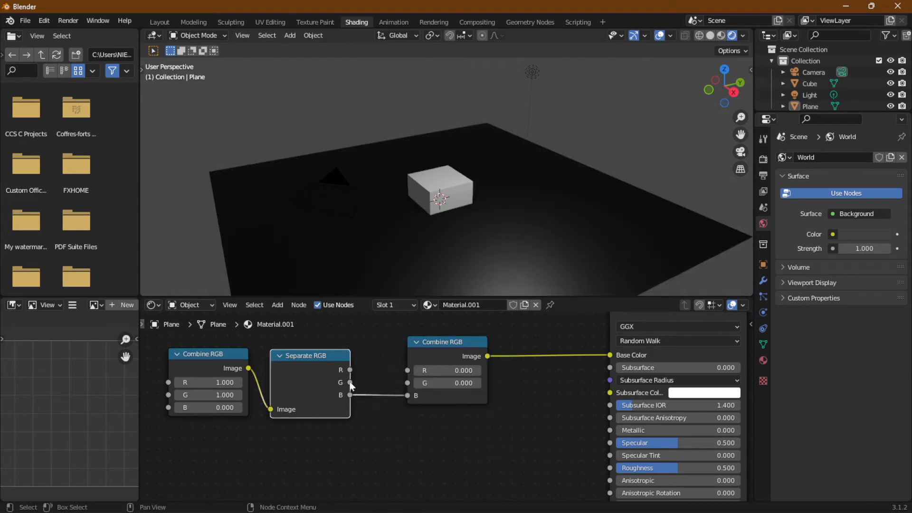
{"action": "mouse_move", "coordinate": [183, 407]}
{"action": "left_mouse_down"}
{"action": "mouse_move", "coordinate": [238, 408]}
{"action": "mouse_move", "coordinate": [183, 407]}
{"action": "left_mouse_up"}
- Delete both Combine RGB nodes and the Separate RGB node from the plane's material
{"action": "scroll", "coordinate": [464, 432], "scroll_direction": "down", "scroll_amount": 3}
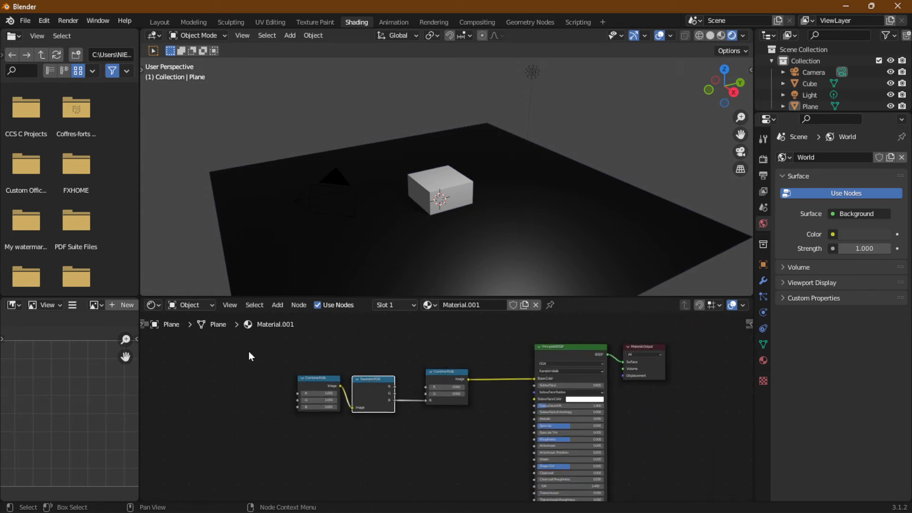
{"action": "left_click_drag", "start_coordinate": [248, 351], "coordinate": [463, 417]}
{"action": "key", "text": "Delete"}
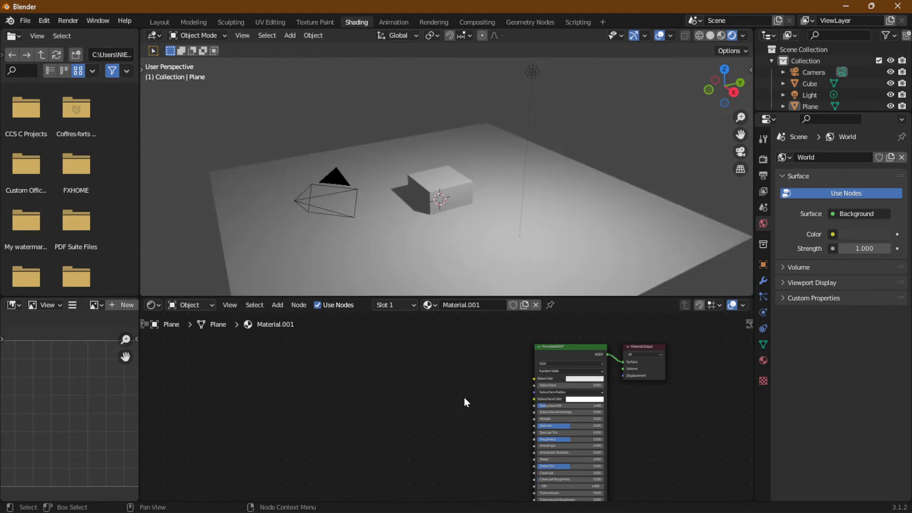
- Add a Separate XYZ converter node in the empty space before the Principled BSDF
{"action": "left_click", "coordinate": [275, 305]}
{"action": "mouse_move", "coordinate": [303, 391]}
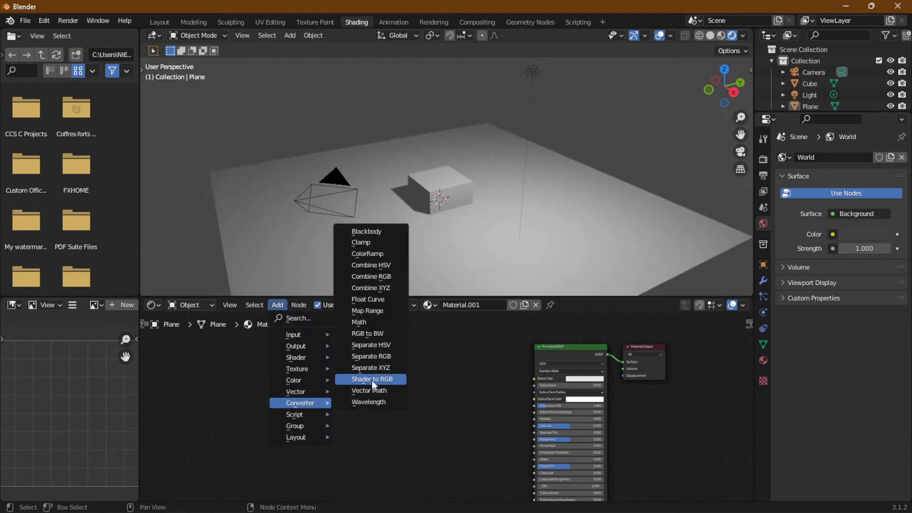
{"action": "left_click", "coordinate": [365, 375]}
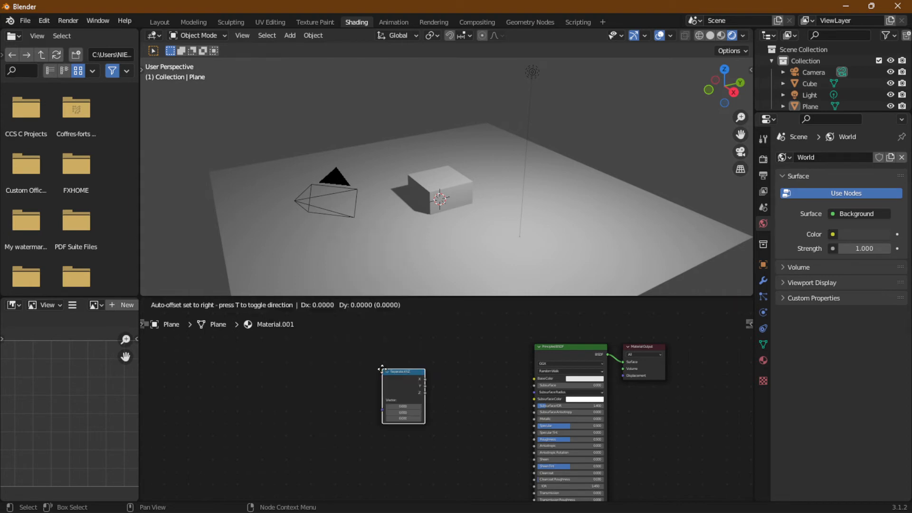
{"action": "left_click", "coordinate": [398, 374]}
{"action": "scroll", "coordinate": [483, 415], "scroll_direction": "up", "scroll_amount": 3}
{"action": "middle_click_drag", "start_coordinate": [484, 415], "coordinate": [427, 433]}
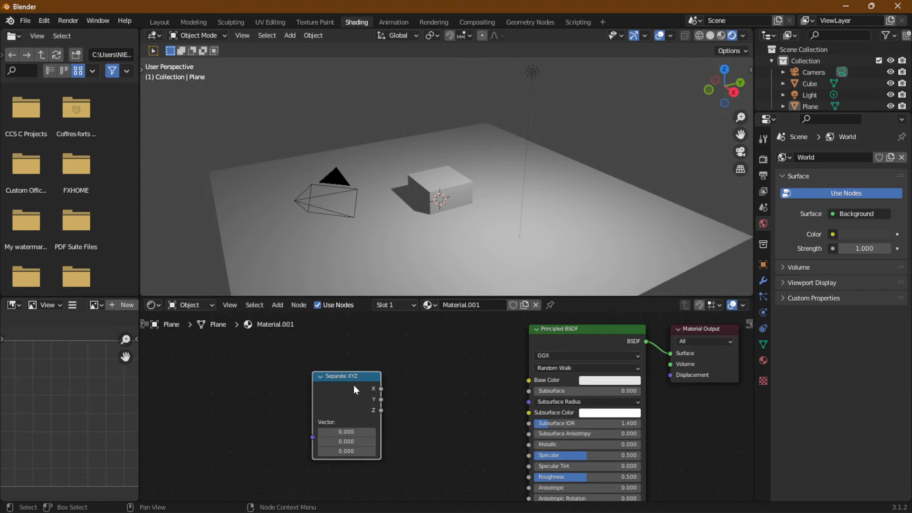
{"action": "left_click_drag", "start_coordinate": [348, 411], "coordinate": [298, 387]}
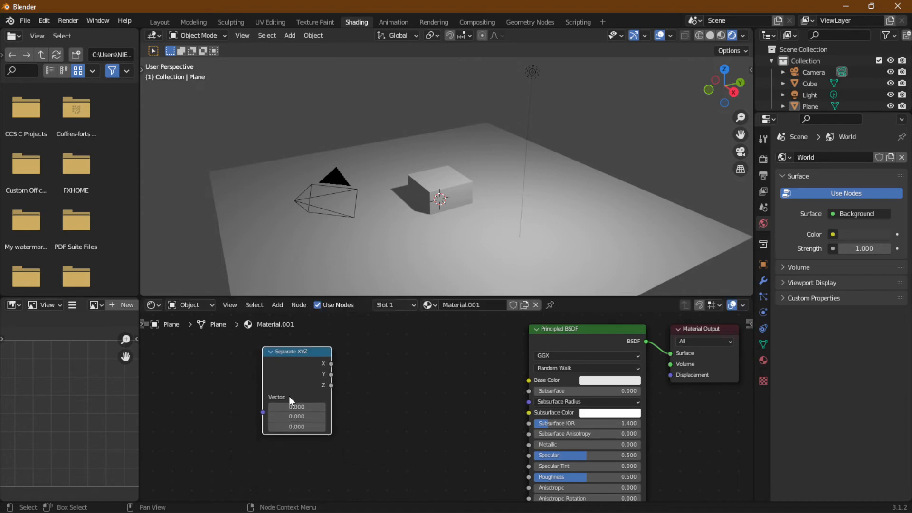
- Move the Separate XYZ node closer to the Principled BSDF, leaving free space before it
{"action": "left_click_drag", "start_coordinate": [263, 412], "coordinate": [203, 375]}
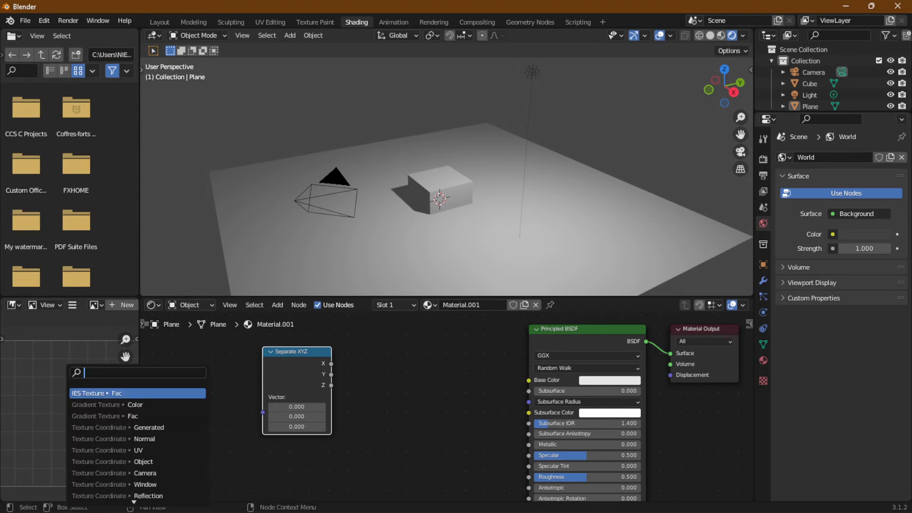
{"action": "left_click", "coordinate": [232, 398]}
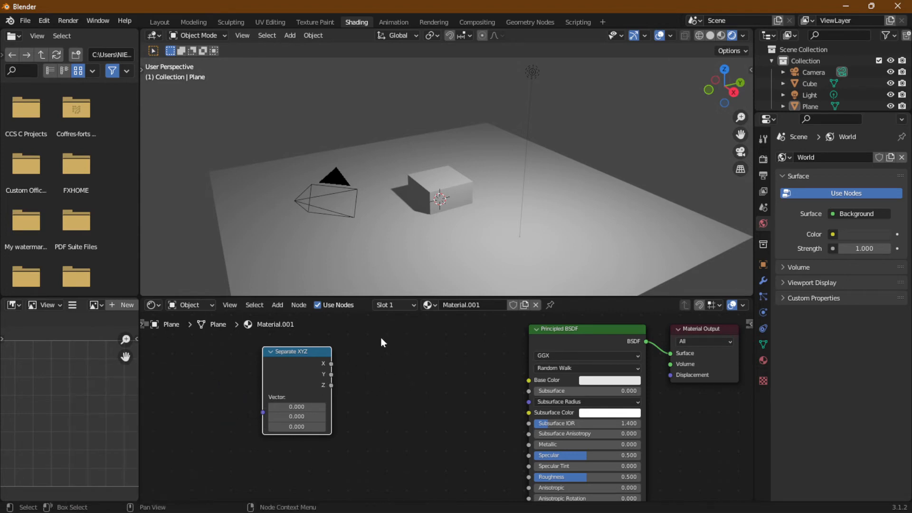
{"action": "middle_click_drag", "start_coordinate": [231, 378], "coordinate": [451, 383]}
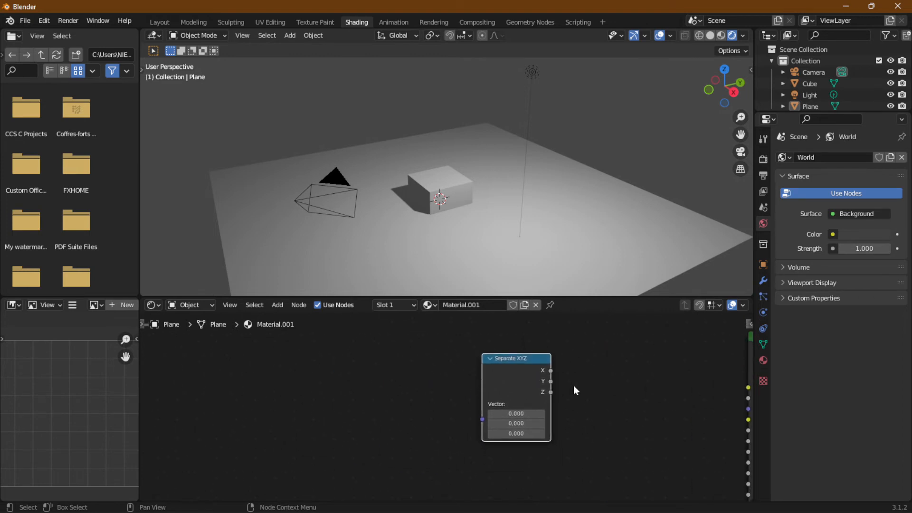
{"action": "middle_click_drag", "start_coordinate": [574, 385], "coordinate": [325, 382]}
{"action": "left_click_drag", "start_coordinate": [268, 363], "coordinate": [420, 378]}
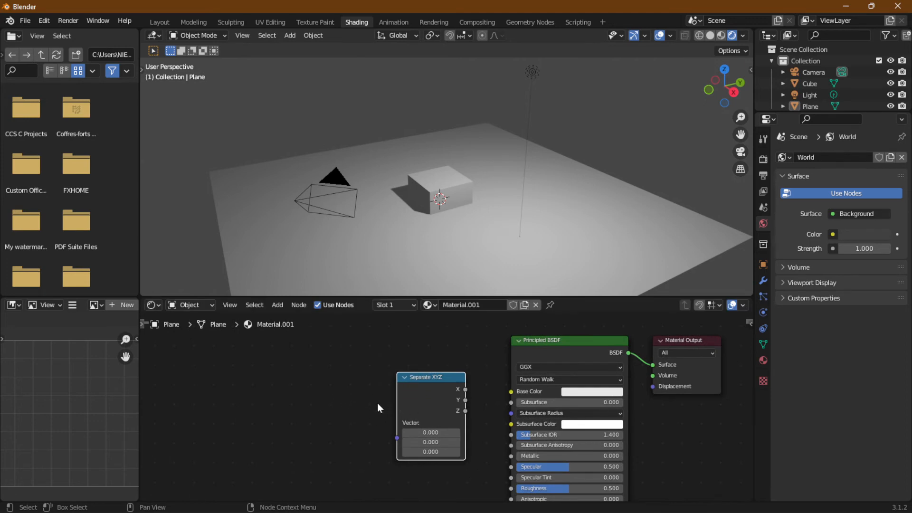
- Annotate the vector "(1, 2, 3)" by hand in front of the Separate XYZ node and underline it
{"action": "middle_click_drag", "start_coordinate": [307, 415], "coordinate": [340, 406]}
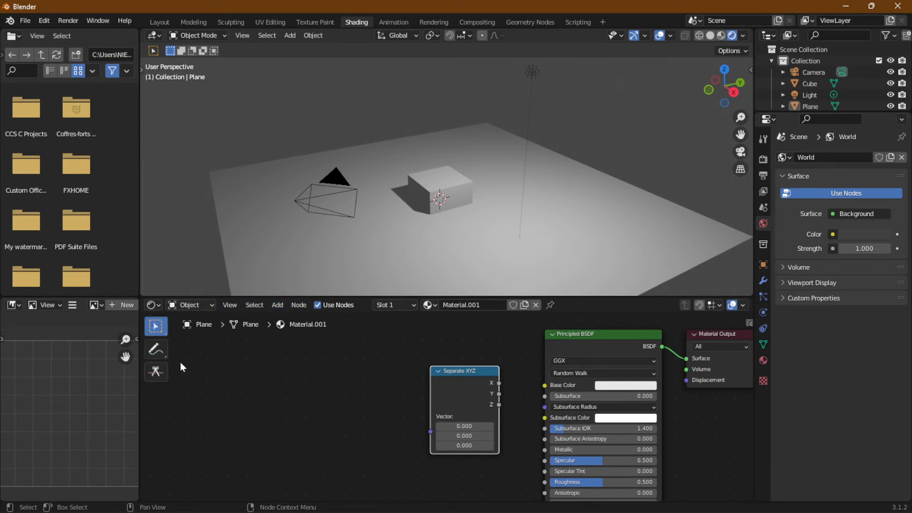
{"action": "left_click", "coordinate": [157, 350]}
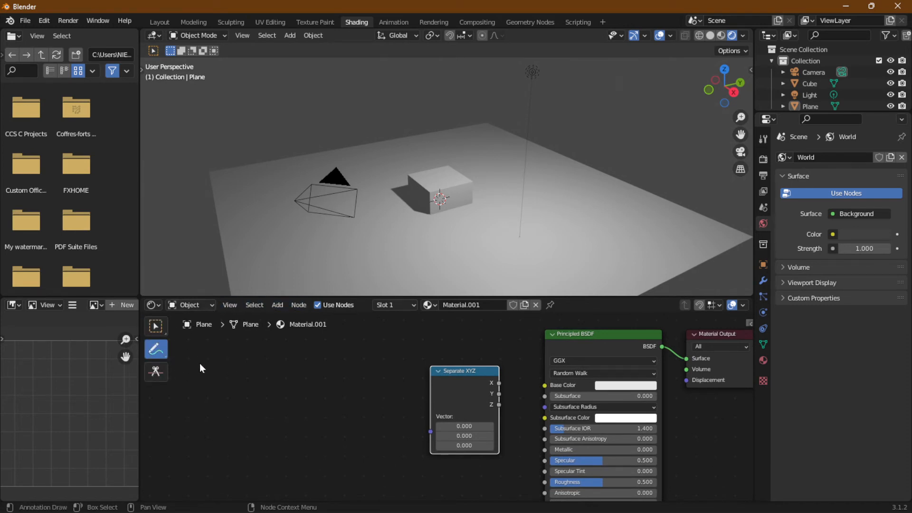
{"action": "mouse_move", "coordinate": [199, 363]}
{"action": "left_mouse_down"}
{"action": "mouse_move", "coordinate": [190, 376]}
{"action": "mouse_move", "coordinate": [199, 402]}
{"action": "mouse_move", "coordinate": [224, 393]}
{"action": "mouse_move", "coordinate": [240, 403]}
{"action": "left_mouse_up"}
{"action": "left_click_drag", "start_coordinate": [271, 373], "coordinate": [313, 417]}
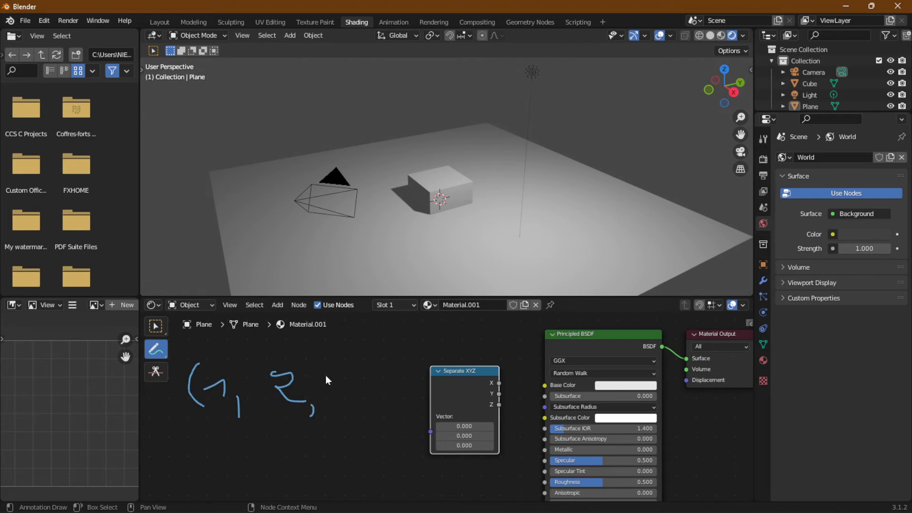
{"action": "mouse_move", "coordinate": [331, 361]}
{"action": "left_mouse_down"}
{"action": "mouse_move", "coordinate": [355, 377]}
{"action": "mouse_move", "coordinate": [339, 402]}
{"action": "left_mouse_up"}
{"action": "mouse_move", "coordinate": [348, 349]}
{"action": "left_mouse_down"}
{"action": "mouse_move", "coordinate": [384, 379]}
{"action": "mouse_move", "coordinate": [373, 404]}
{"action": "left_mouse_up"}
{"action": "mouse_move", "coordinate": [224, 424]}
{"action": "left_mouse_down"}
{"action": "mouse_move", "coordinate": [375, 423]}
{"action": "mouse_move", "coordinate": [242, 434]}
{"action": "mouse_move", "coordinate": [375, 422]}
{"action": "mouse_move", "coordinate": [266, 435]}
{"action": "mouse_move", "coordinate": [342, 440]}
{"action": "mouse_move", "coordinate": [285, 439]}
{"action": "left_mouse_up"}
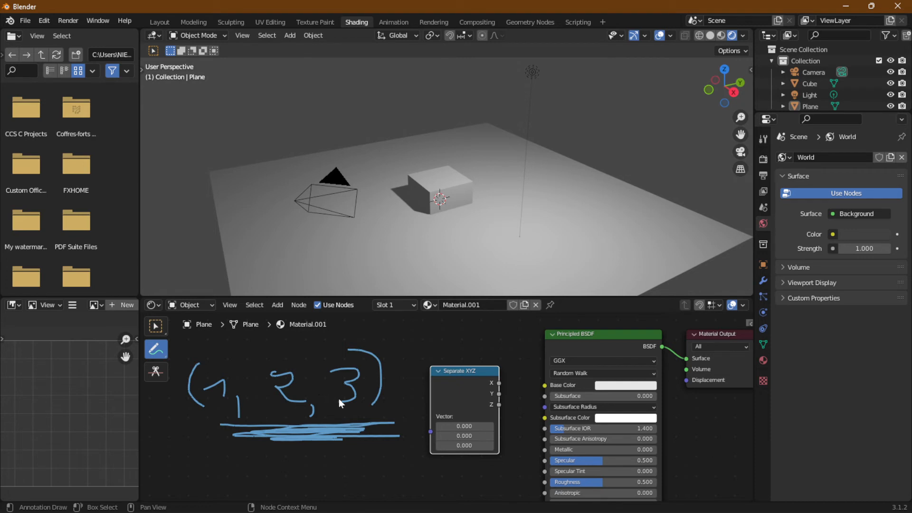
- Draw annotation strokes from the handwritten vector to the Separate XYZ node's Vector input and the node's upper edge area
{"action": "scroll", "coordinate": [344, 411], "scroll_direction": "down", "scroll_amount": 1}
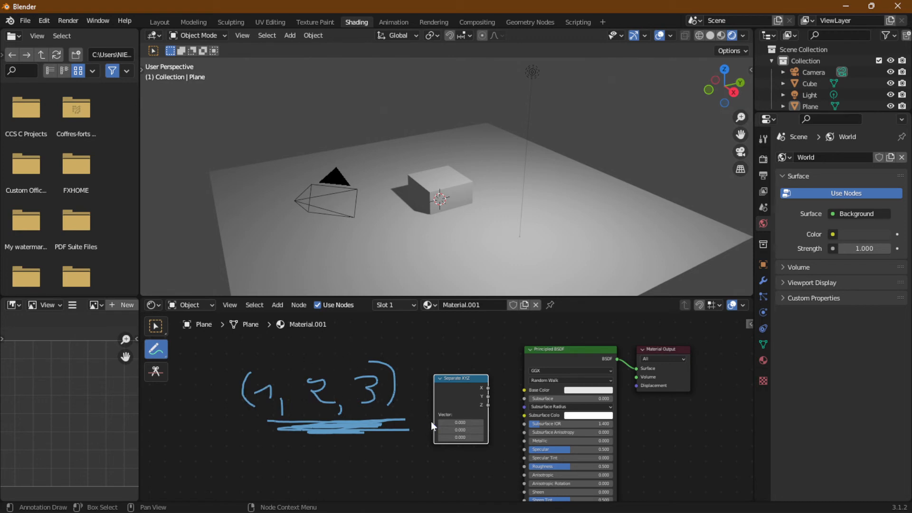
{"action": "mouse_move", "coordinate": [433, 423]}
{"action": "left_mouse_down"}
{"action": "mouse_move", "coordinate": [363, 435]}
{"action": "mouse_move", "coordinate": [421, 408]}
{"action": "mouse_move", "coordinate": [424, 420]}
{"action": "mouse_move", "coordinate": [396, 400]}
{"action": "left_mouse_up"}
{"action": "left_click", "coordinate": [161, 328]}
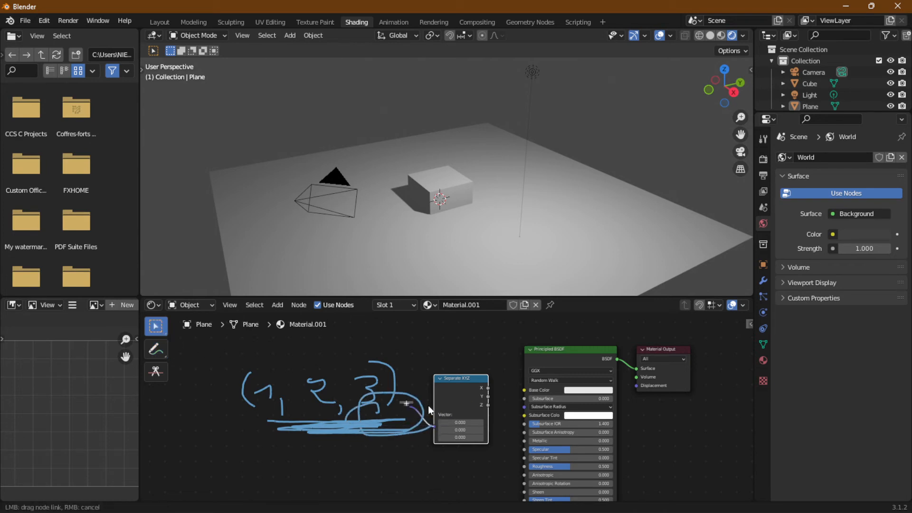
{"action": "left_click_drag", "start_coordinate": [443, 425], "coordinate": [400, 417]}
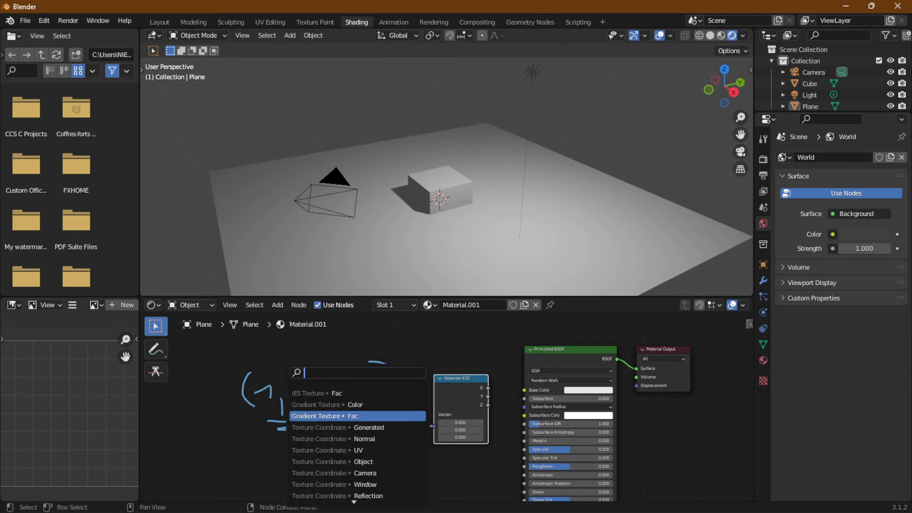
{"action": "key", "text": "Escape"}
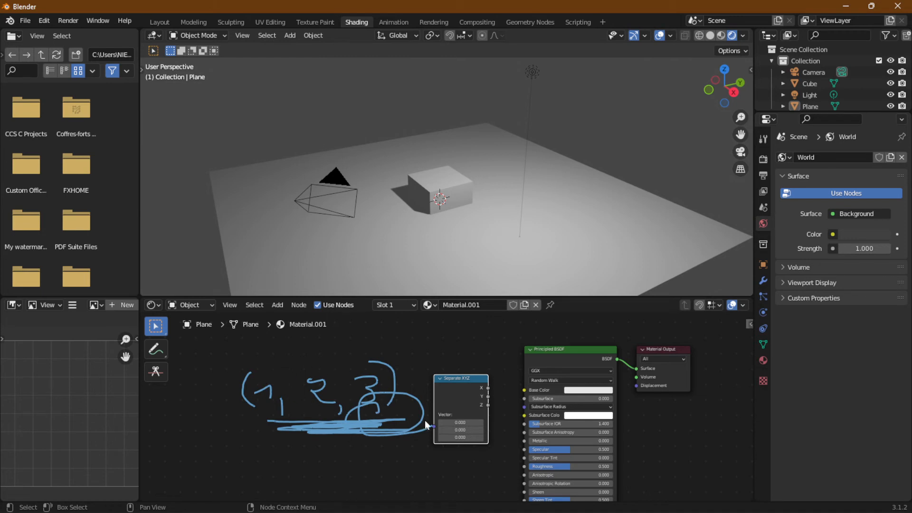
{"action": "left_click", "coordinate": [157, 347]}
{"action": "mouse_move", "coordinate": [403, 386]}
{"action": "left_mouse_down"}
{"action": "mouse_move", "coordinate": [438, 384]}
{"action": "mouse_move", "coordinate": [426, 397]}
{"action": "left_mouse_up"}
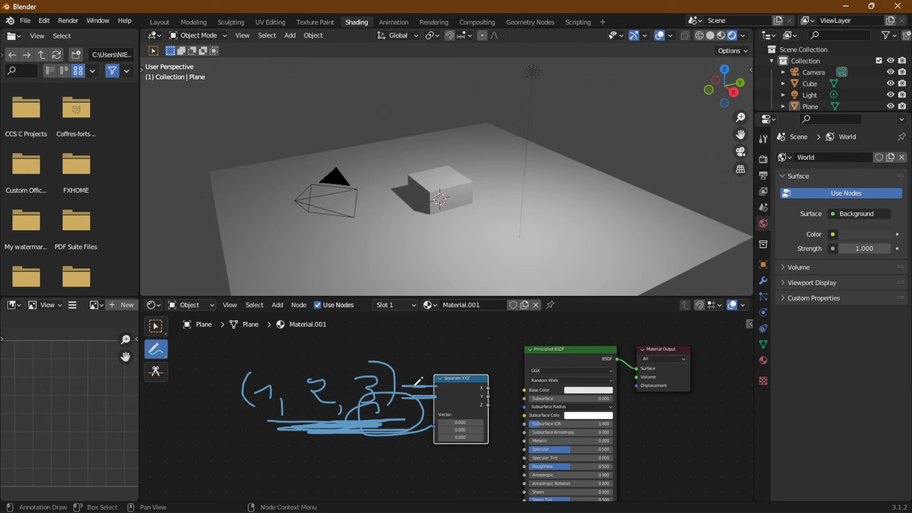
{"action": "left_click", "coordinate": [155, 326]}
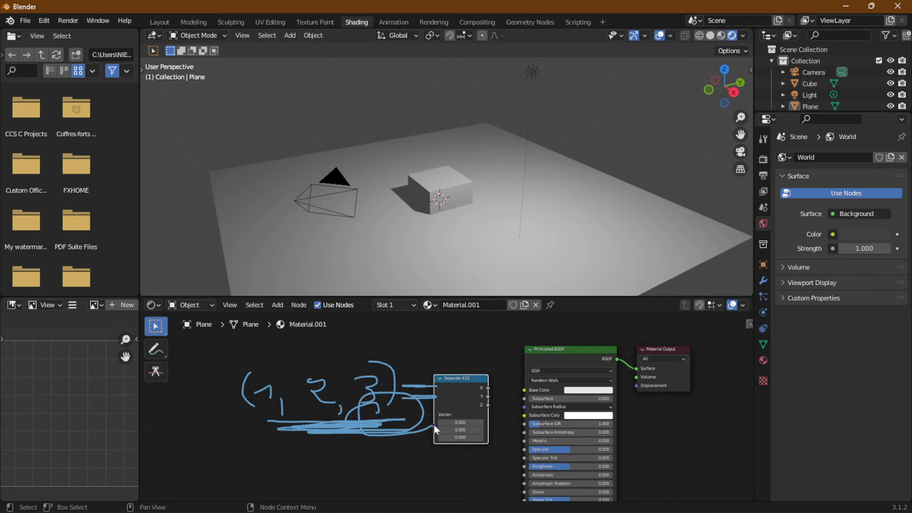
{"action": "left_click_drag", "start_coordinate": [434, 426], "coordinate": [304, 427]}
{"action": "key", "text": "Escape"}
{"action": "left_click_drag", "start_coordinate": [488, 387], "coordinate": [489, 364]}
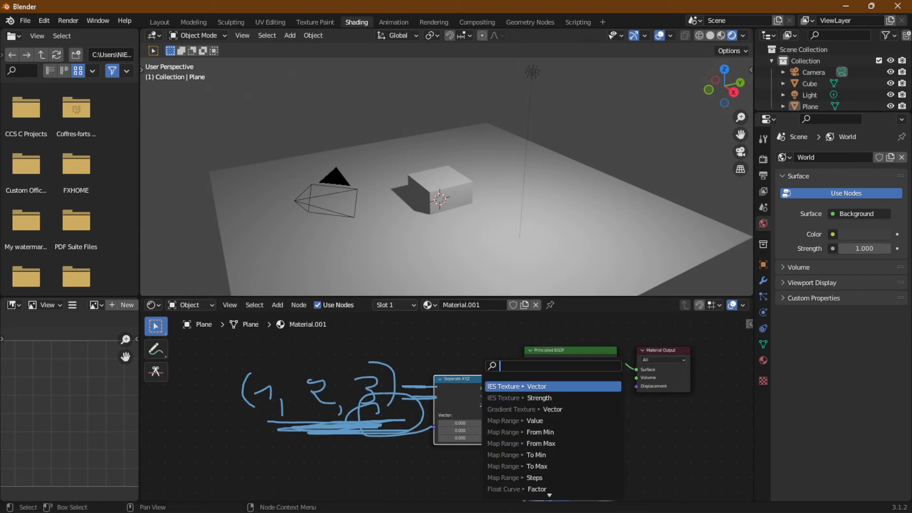
{"action": "key", "text": "Escape"}
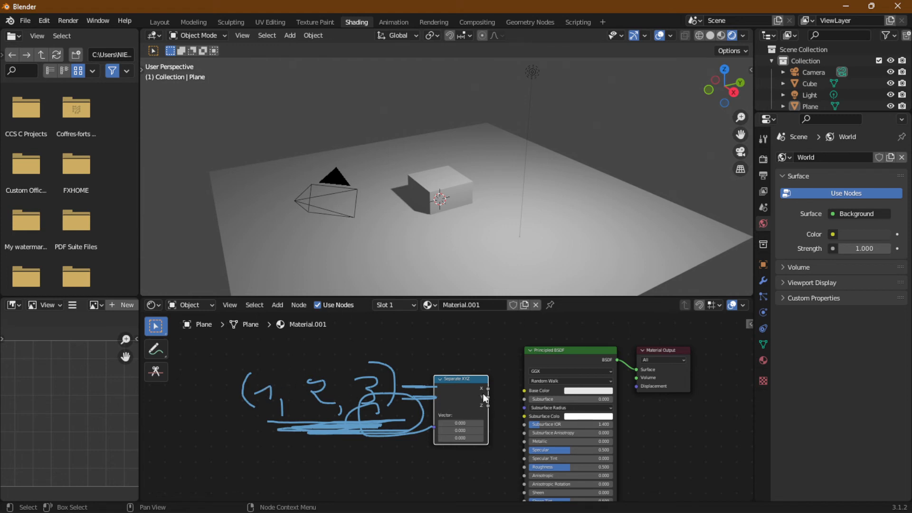
{"action": "left_click_drag", "start_coordinate": [483, 395], "coordinate": [475, 382]}
{"action": "key", "text": "Escape"}
- Erase all handwritten annotations from the node editor and return to the selection tool
{"action": "left_click", "coordinate": [155, 350]}
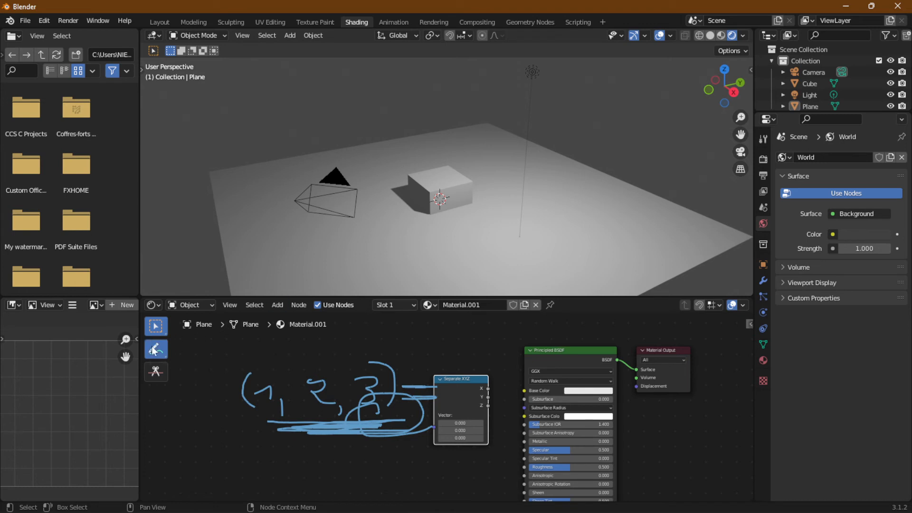
{"action": "left_click", "coordinate": [253, 418]}
{"action": "mouse_move", "coordinate": [366, 387]}
{"action": "left_mouse_down"}
{"action": "mouse_move", "coordinate": [389, 409]}
{"action": "mouse_move", "coordinate": [230, 394]}
{"action": "mouse_move", "coordinate": [353, 412]}
{"action": "mouse_move", "coordinate": [301, 413]}
{"action": "mouse_move", "coordinate": [380, 399]}
{"action": "mouse_move", "coordinate": [236, 368]}
{"action": "left_mouse_up"}
{"action": "left_click", "coordinate": [150, 326]}
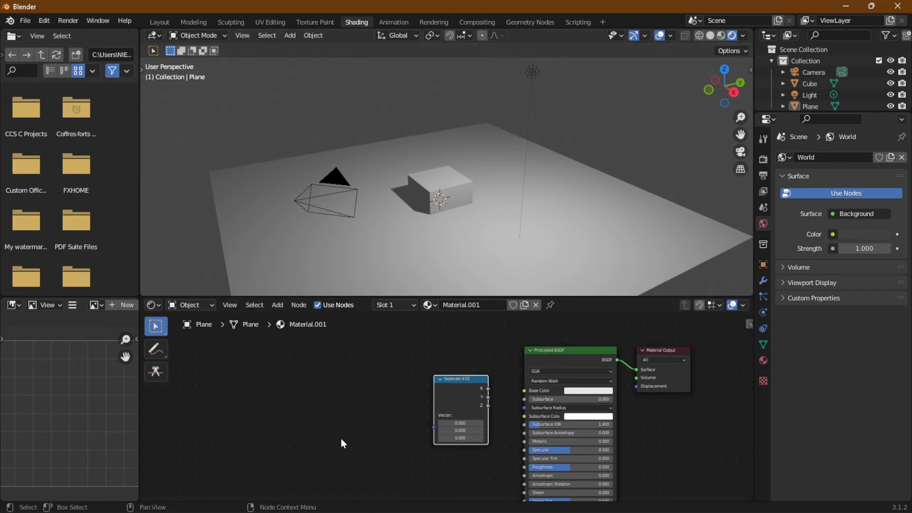
- Add a Combine XYZ converter node and move the Separate XYZ node directly beneath it
{"action": "left_click", "coordinate": [271, 307]}
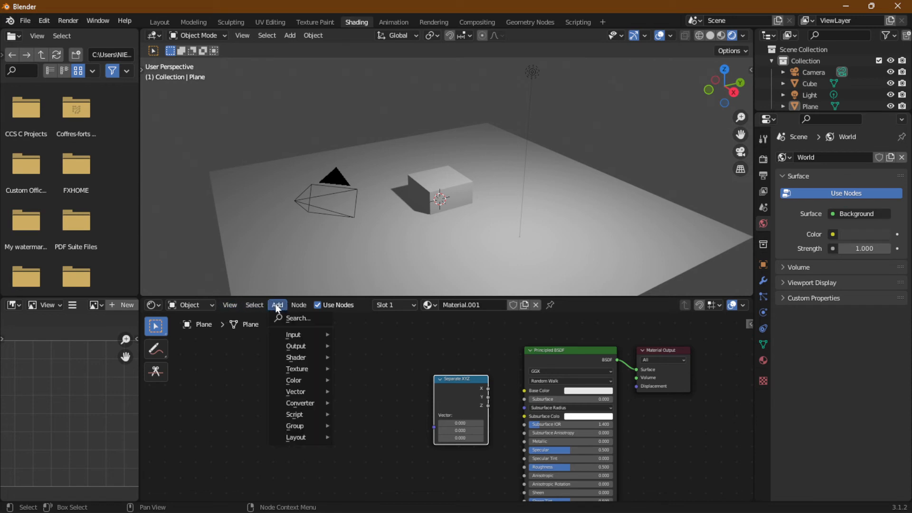
{"action": "mouse_move", "coordinate": [291, 404]}
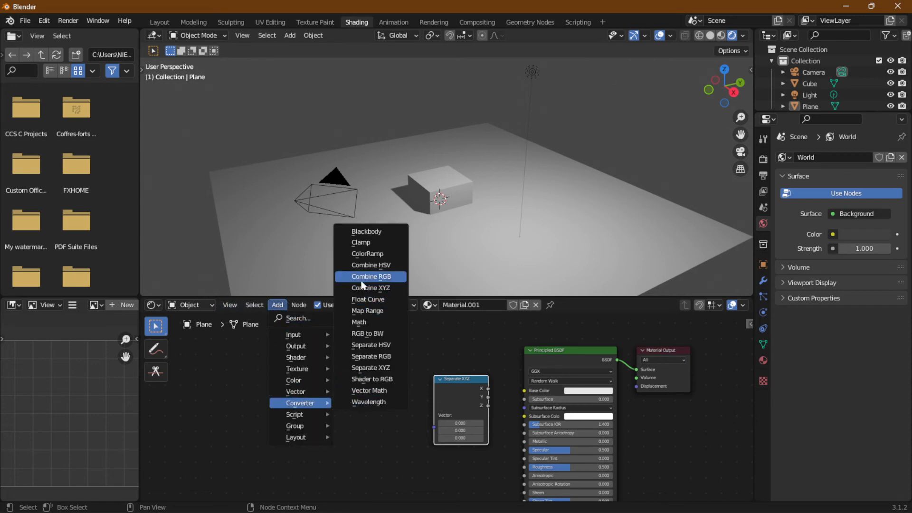
{"action": "left_click", "coordinate": [368, 287]}
{"action": "left_click", "coordinate": [281, 378]}
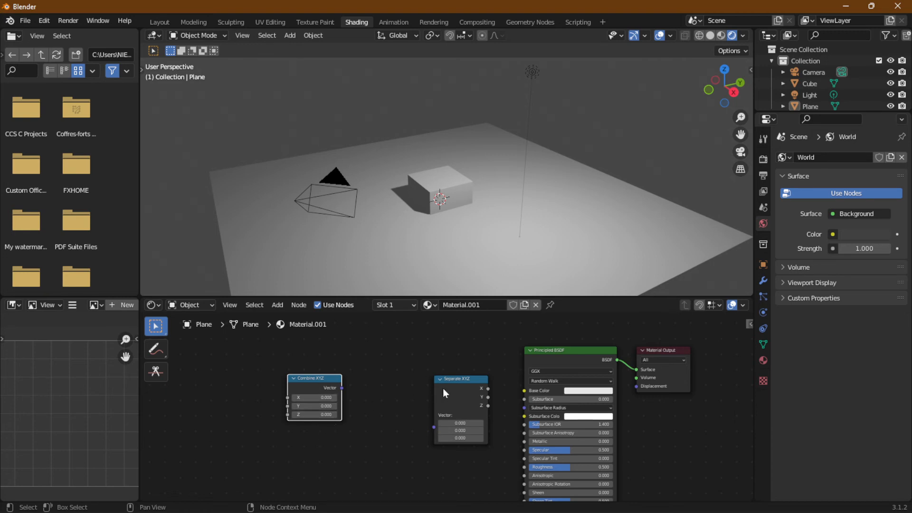
{"action": "left_click_drag", "start_coordinate": [454, 392], "coordinate": [313, 446]}
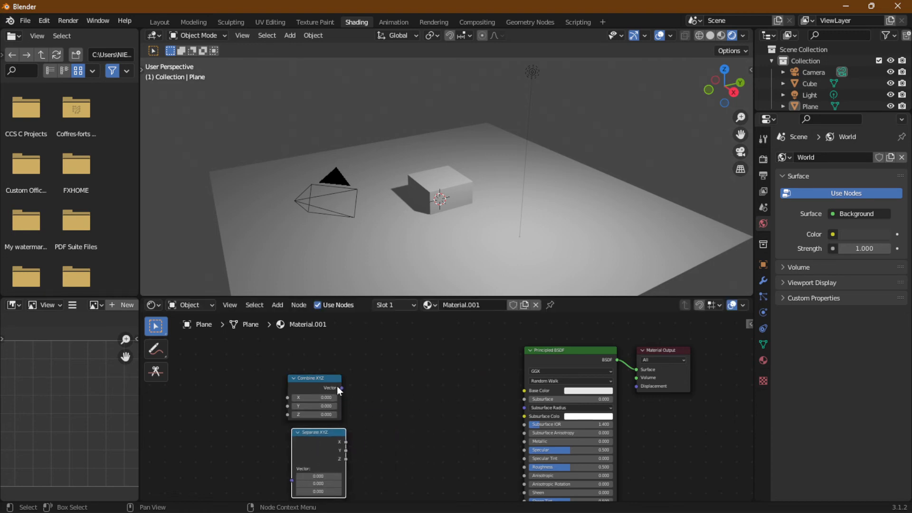
- Connect the Combine XYZ node's Vector output to Base Color and set its X to 0.400 and Y to 0.300
{"action": "left_click_drag", "start_coordinate": [338, 386], "coordinate": [523, 390]}
{"action": "scroll", "coordinate": [403, 404], "scroll_direction": "up", "scroll_amount": 2}
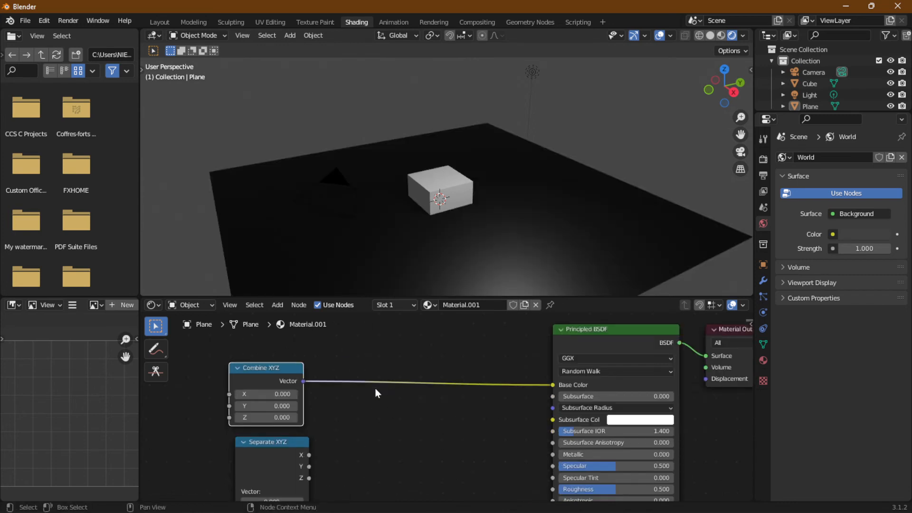
{"action": "middle_click_drag", "start_coordinate": [350, 395], "coordinate": [376, 392]}
{"action": "left_click", "coordinate": [320, 392]}
{"action": "left_click", "coordinate": [320, 391]}
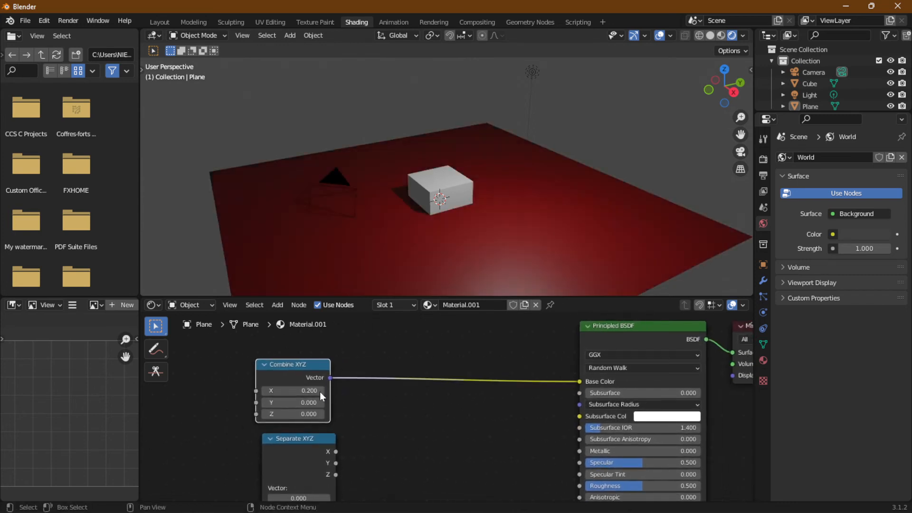
{"action": "left_click", "coordinate": [320, 391]}
{"action": "left_click", "coordinate": [320, 391]}
{"action": "left_click", "coordinate": [320, 399]}
{"action": "left_click", "coordinate": [320, 400]}
{"action": "left_click", "coordinate": [321, 401]}
{"action": "left_click", "coordinate": [308, 414]}
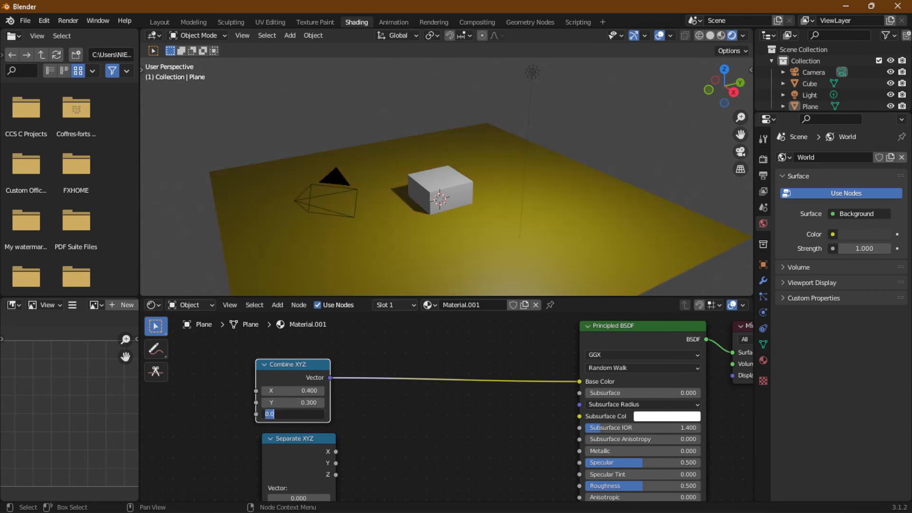
{"action": "left_click", "coordinate": [308, 413]}
{"action": "key", "text": "Return"}
- Disconnect the Combine XYZ node from Base Color and link its Vector output back to that input
{"action": "left_click_drag", "start_coordinate": [579, 382], "coordinate": [595, 384]}
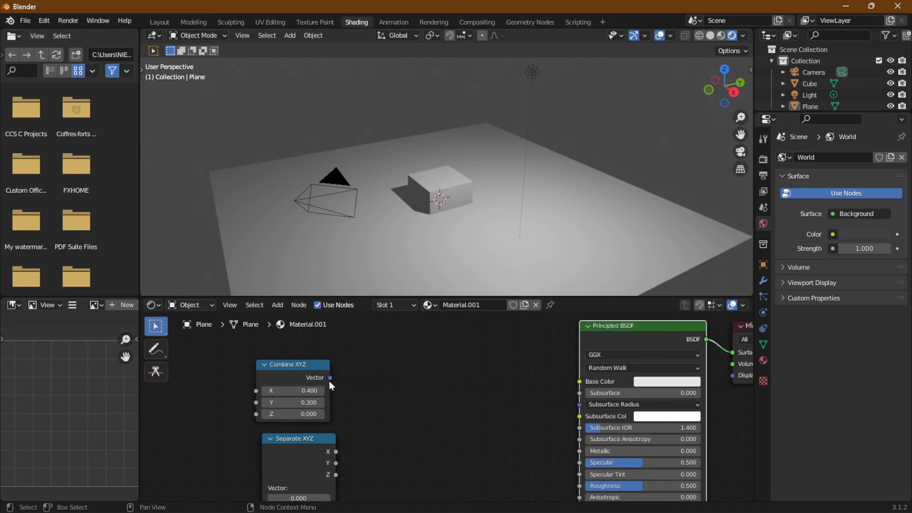
{"action": "left_click_drag", "start_coordinate": [330, 378], "coordinate": [580, 380]}
{"action": "key", "text": "Escape"}
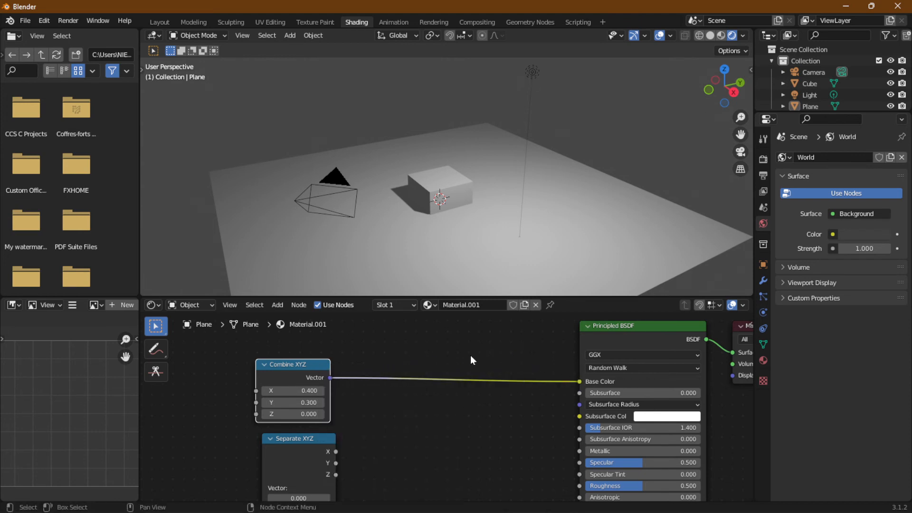
- Raise the Combine XYZ node's values to X 0.500, Y 0.400 and Z 0.100
{"action": "left_click", "coordinate": [321, 391]}
{"action": "left_click", "coordinate": [321, 402]}
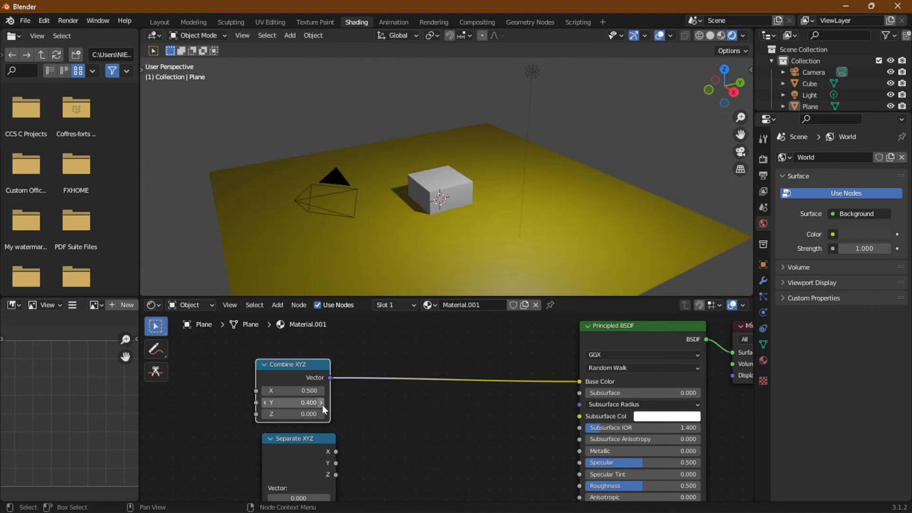
{"action": "left_click", "coordinate": [322, 414]}
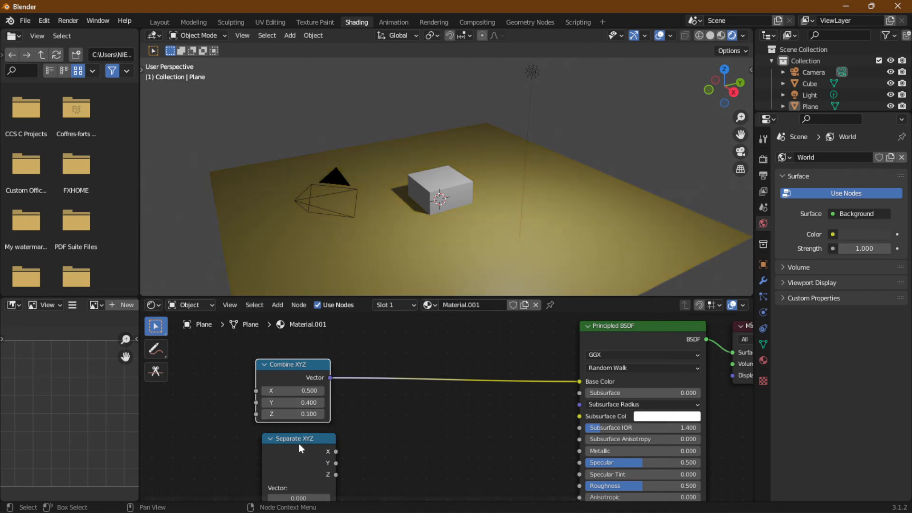
- Feed Combine XYZ's Vector into a repositioned Separate XYZ node and link its X to Metallic and Y to Specular Tint
{"action": "left_click_drag", "start_coordinate": [299, 445], "coordinate": [437, 426]}
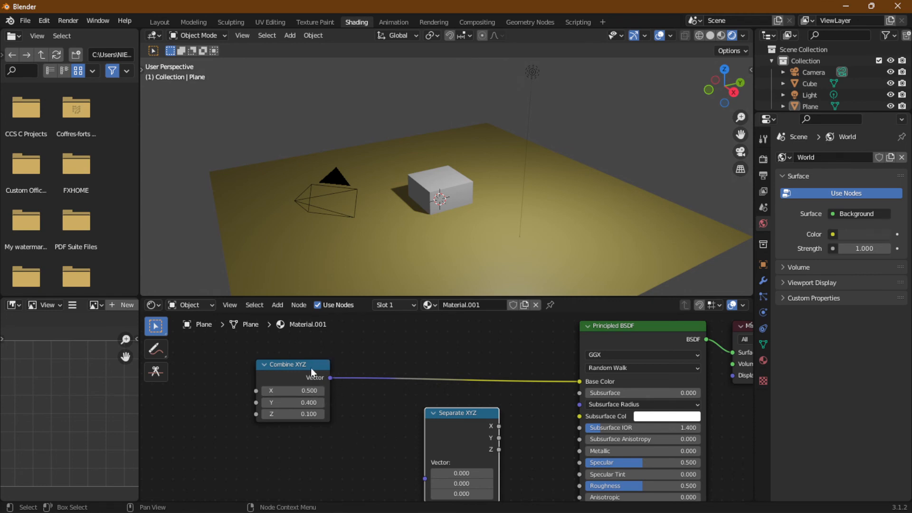
{"action": "left_click_drag", "start_coordinate": [330, 377], "coordinate": [427, 476]}
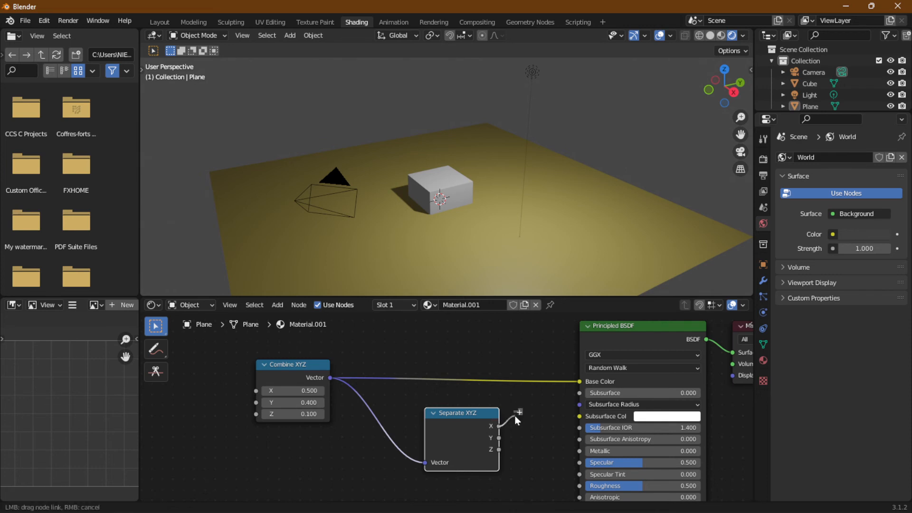
{"action": "left_click_drag", "start_coordinate": [499, 426], "coordinate": [495, 369]}
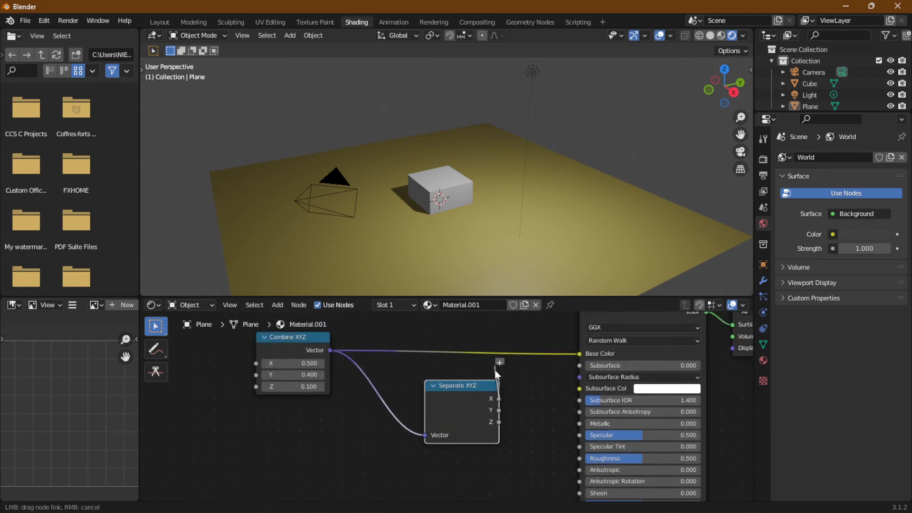
{"action": "left_click_drag", "start_coordinate": [542, 415], "coordinate": [578, 421]}
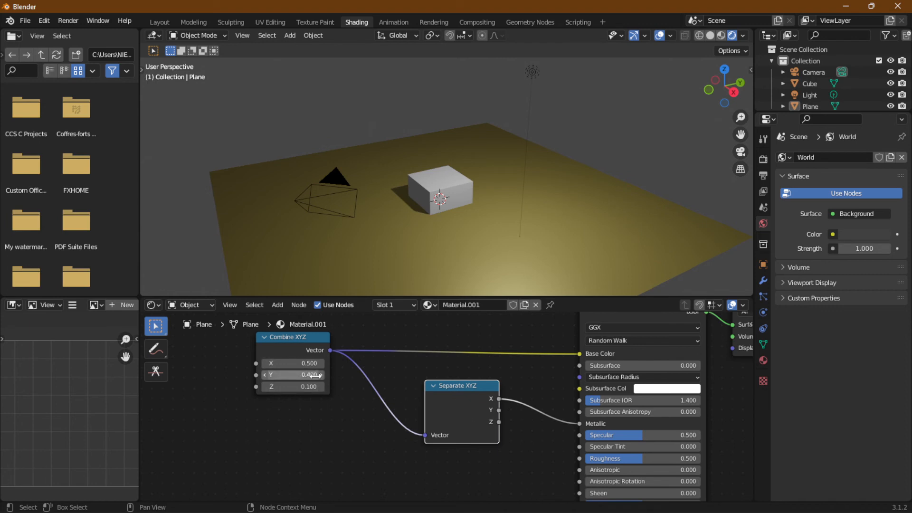
{"action": "mouse_move", "coordinate": [501, 412]}
{"action": "left_mouse_down"}
{"action": "mouse_move", "coordinate": [563, 417]}
{"action": "mouse_move", "coordinate": [576, 449]}
{"action": "left_mouse_up"}
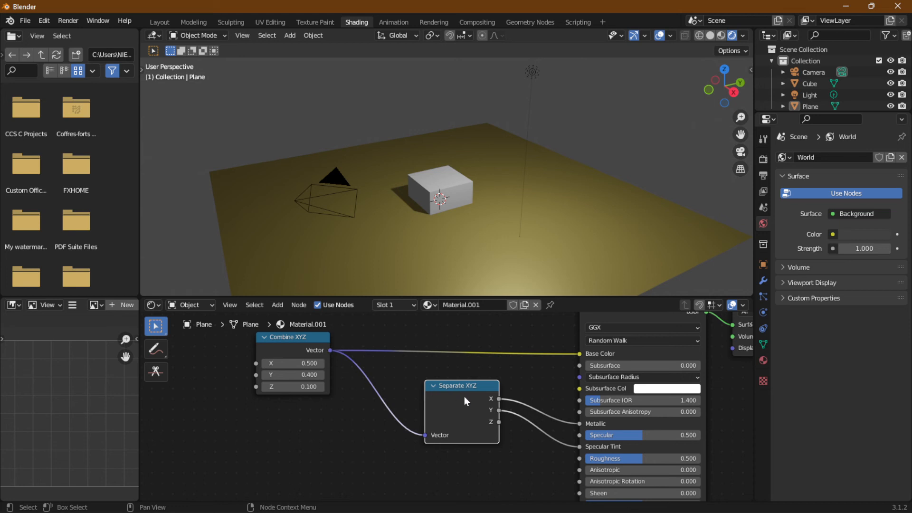
{"action": "middle_click_drag", "start_coordinate": [519, 390], "coordinate": [533, 405]}
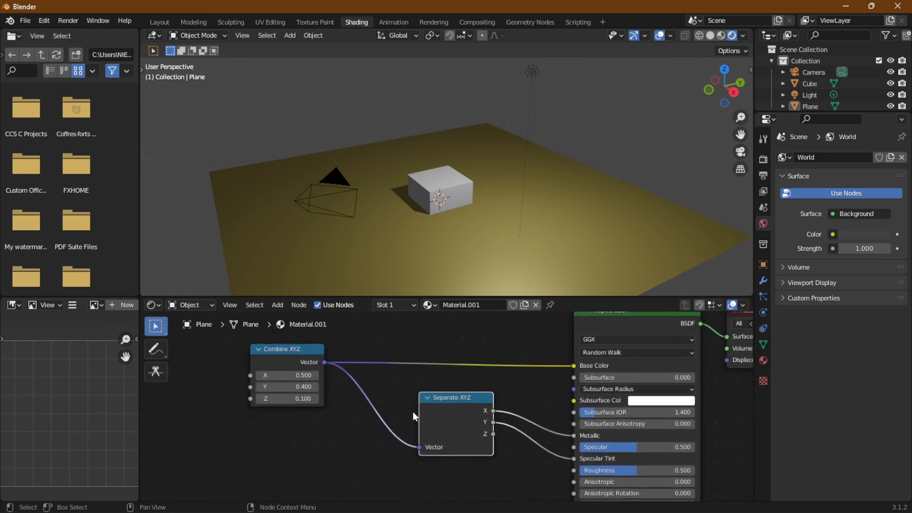
- Add an RGB input node and place it directly below the Combine XYZ node
{"action": "left_click", "coordinate": [280, 305]}
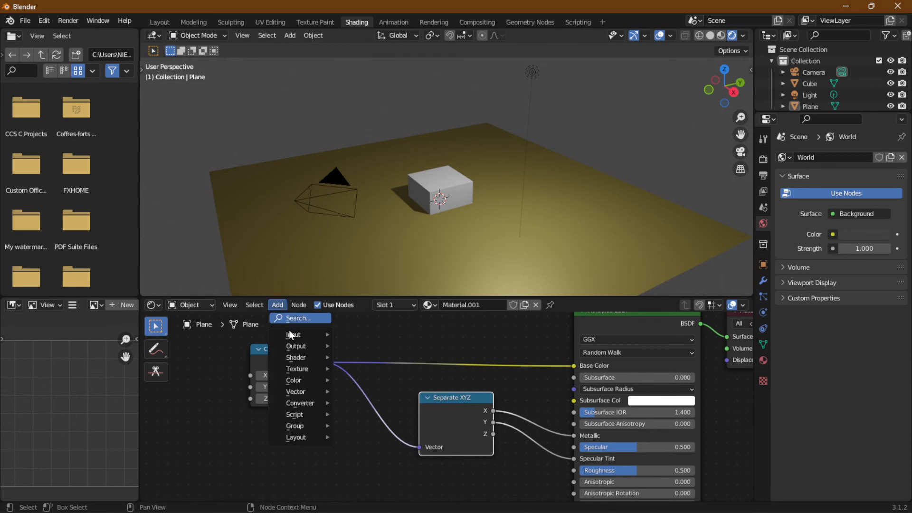
{"action": "mouse_move", "coordinate": [293, 331]}
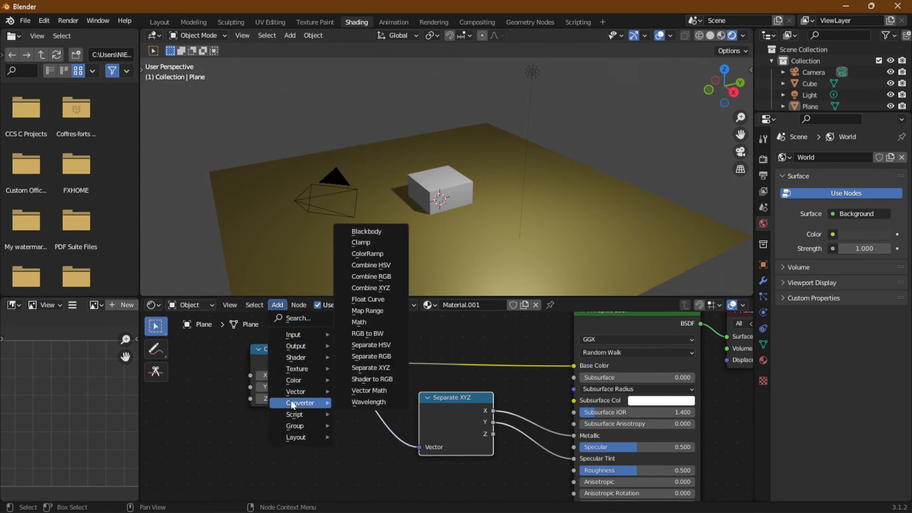
{"action": "mouse_move", "coordinate": [293, 383]}
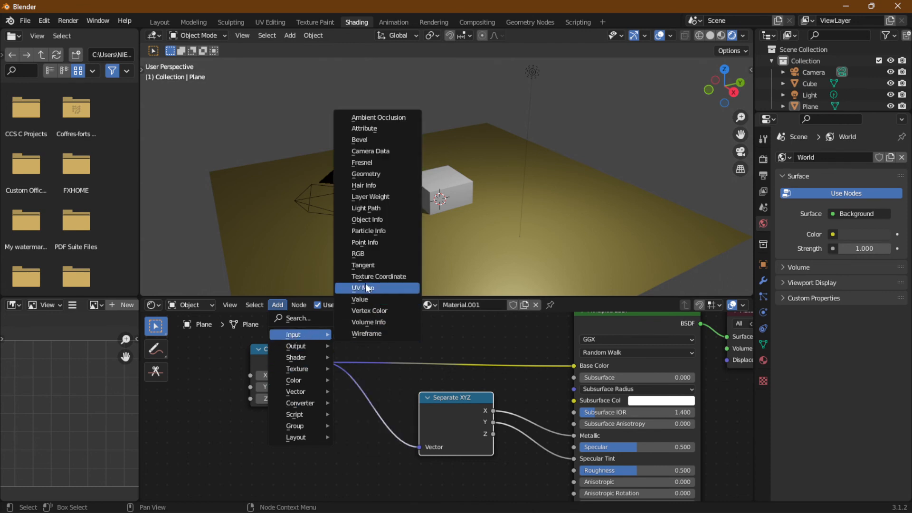
{"action": "left_click", "coordinate": [375, 254]}
{"action": "left_click", "coordinate": [280, 421]}
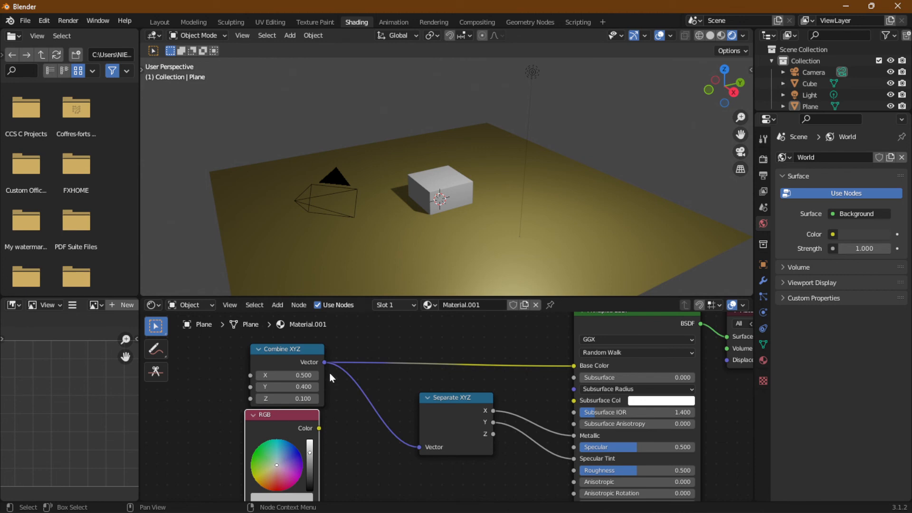
- Disconnect the links to Separate XYZ's Vector and to the Principled BSDF's Base Color, Specular Tint and Metallic inputs
{"action": "left_click_drag", "start_coordinate": [420, 447], "coordinate": [357, 445]}
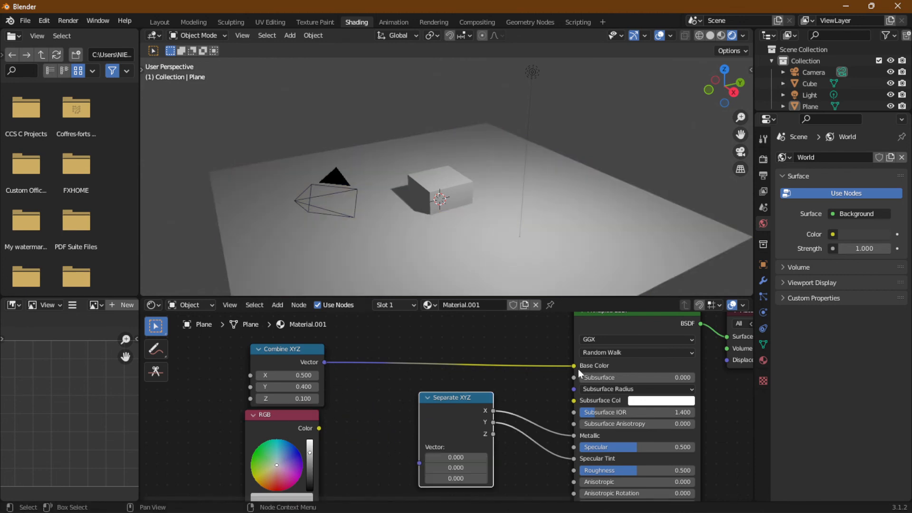
{"action": "left_click_drag", "start_coordinate": [572, 365], "coordinate": [580, 440]}
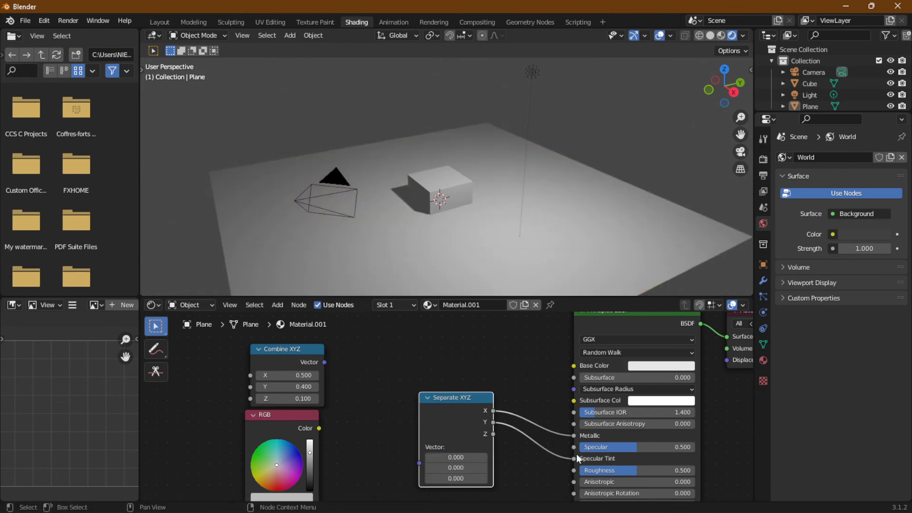
{"action": "left_click", "coordinate": [576, 454]}
{"action": "left_click_drag", "start_coordinate": [573, 435], "coordinate": [541, 467]}
- Connect the RGB node's Color output to Separate XYZ's Vector input and arrange the two nodes side by side
{"action": "middle_click_drag", "start_coordinate": [372, 436], "coordinate": [359, 400]}
{"action": "left_click_drag", "start_coordinate": [273, 386], "coordinate": [318, 402]}
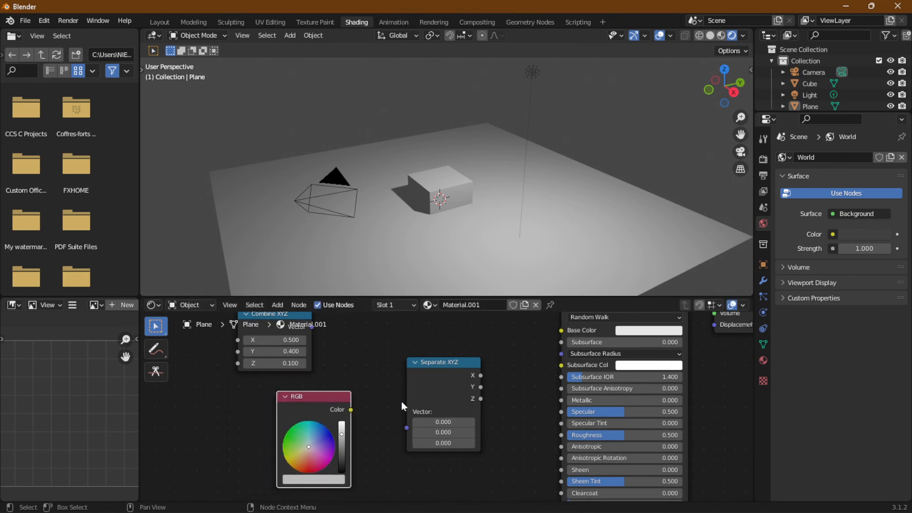
{"action": "left_click", "coordinate": [445, 384]}
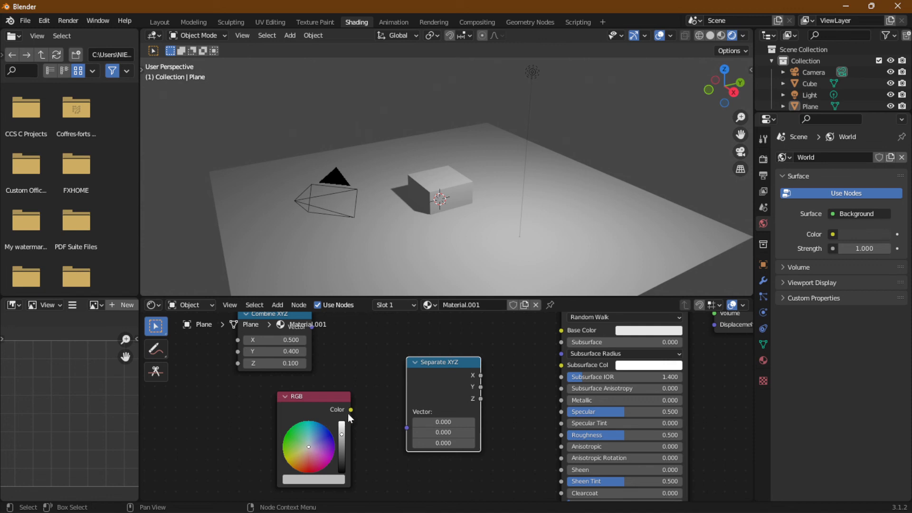
{"action": "left_click_drag", "start_coordinate": [353, 409], "coordinate": [406, 429]}
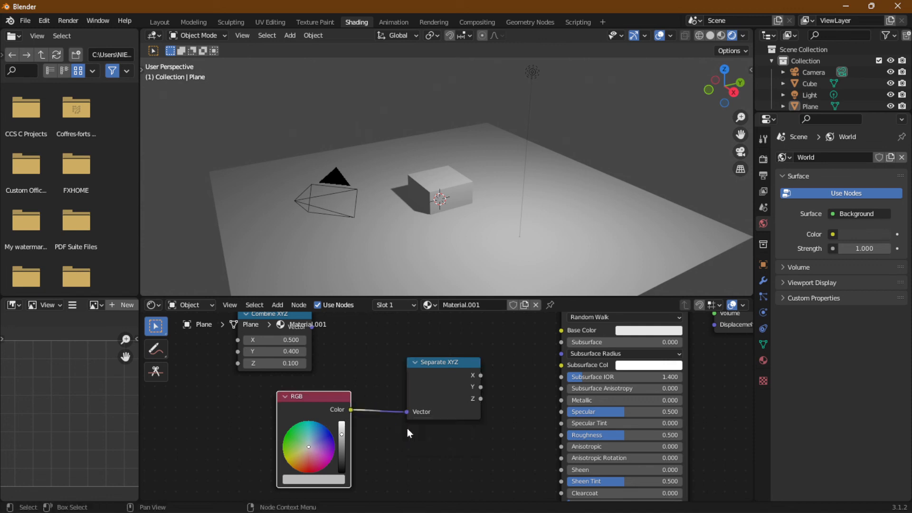
{"action": "left_click_drag", "start_coordinate": [426, 389], "coordinate": [388, 402]}
- Set the RGB node's colour to yellow-green and reposition it with the Separate XYZ node
{"action": "left_click", "coordinate": [296, 451]}
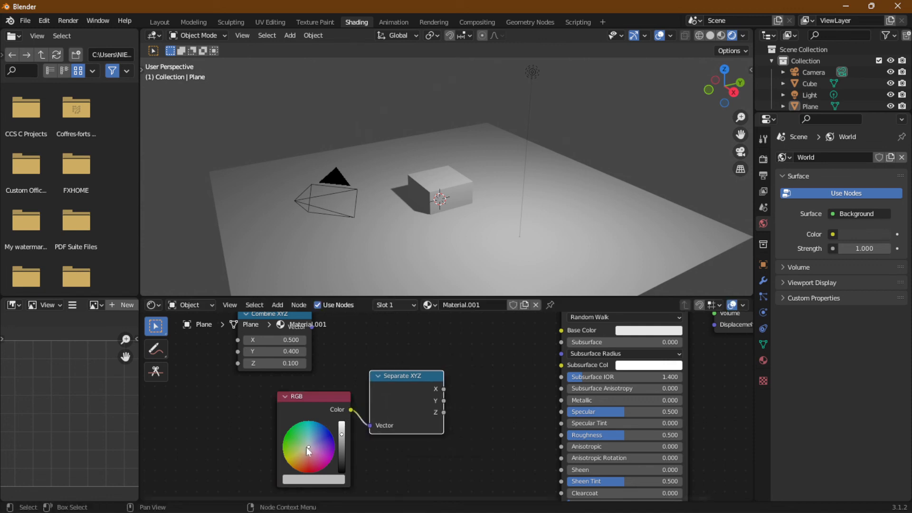
{"action": "left_click_drag", "start_coordinate": [307, 419], "coordinate": [257, 427]}
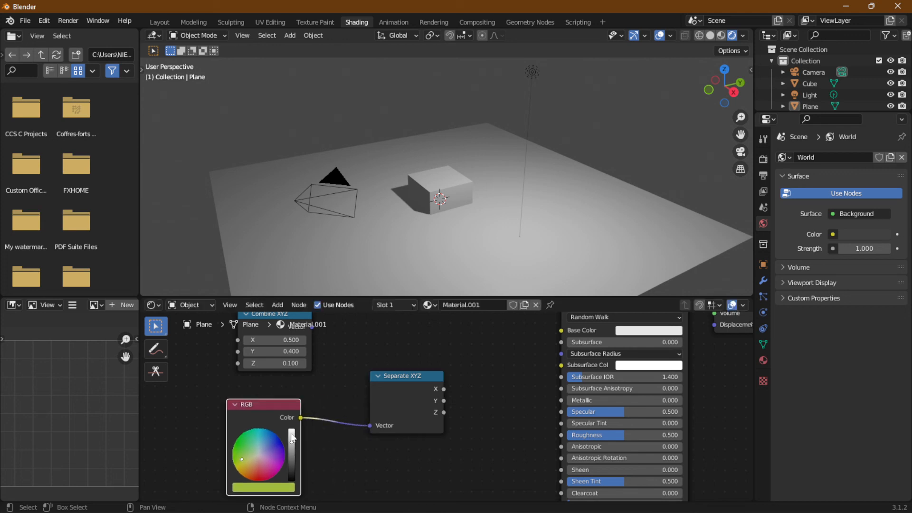
{"action": "left_click_drag", "start_coordinate": [387, 424], "coordinate": [359, 438]}
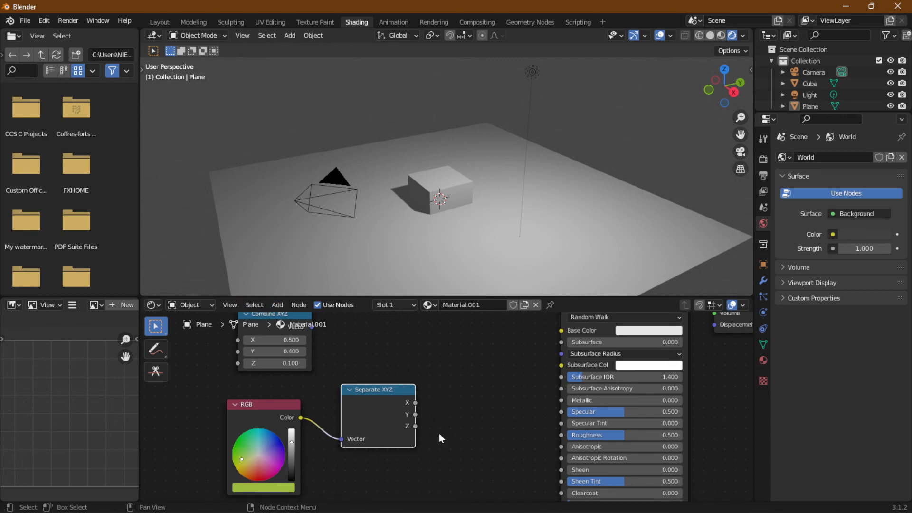
- Add a Combine RGB converter node before the Principled BSDF and connect its Image output to Base Color
{"action": "left_click_drag", "start_coordinate": [415, 402], "coordinate": [361, 332]}
{"action": "left_click", "coordinate": [278, 305]}
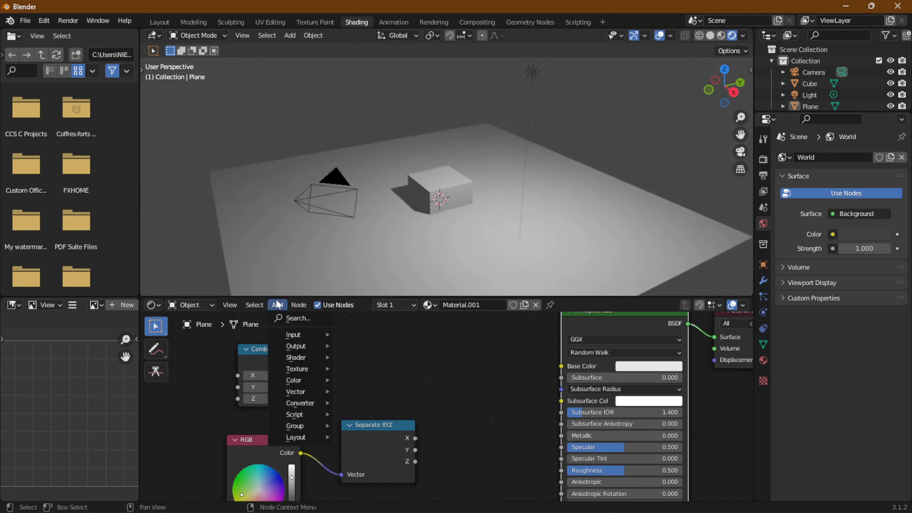
{"action": "mouse_move", "coordinate": [326, 402]}
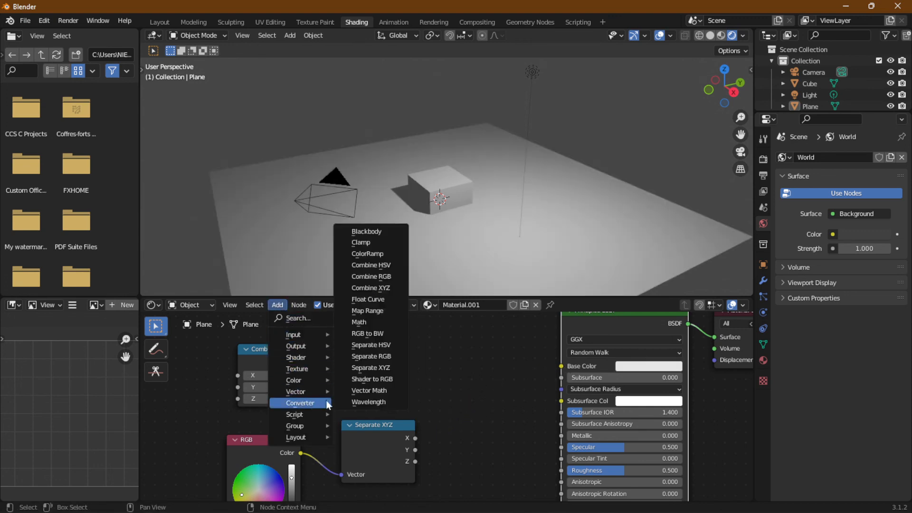
{"action": "left_click", "coordinate": [370, 277]}
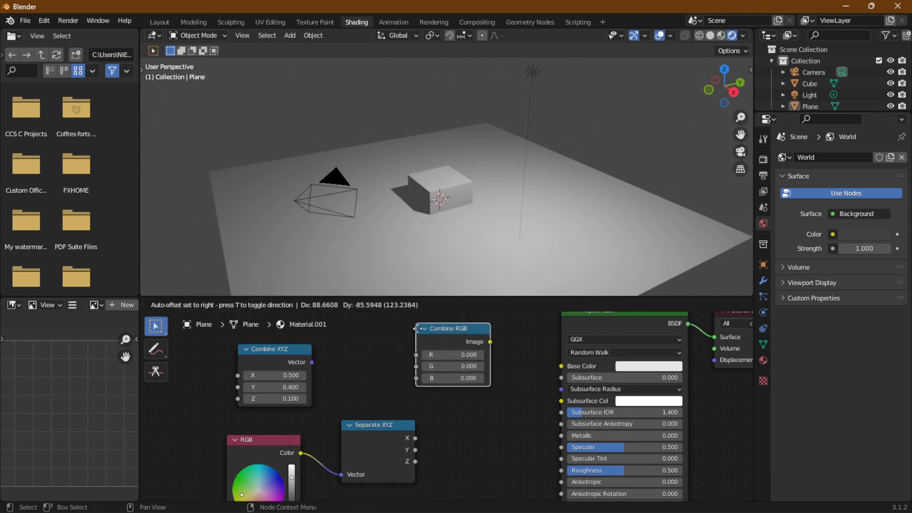
{"action": "left_click", "coordinate": [435, 358]}
{"action": "left_click_drag", "start_coordinate": [508, 376], "coordinate": [561, 366]}
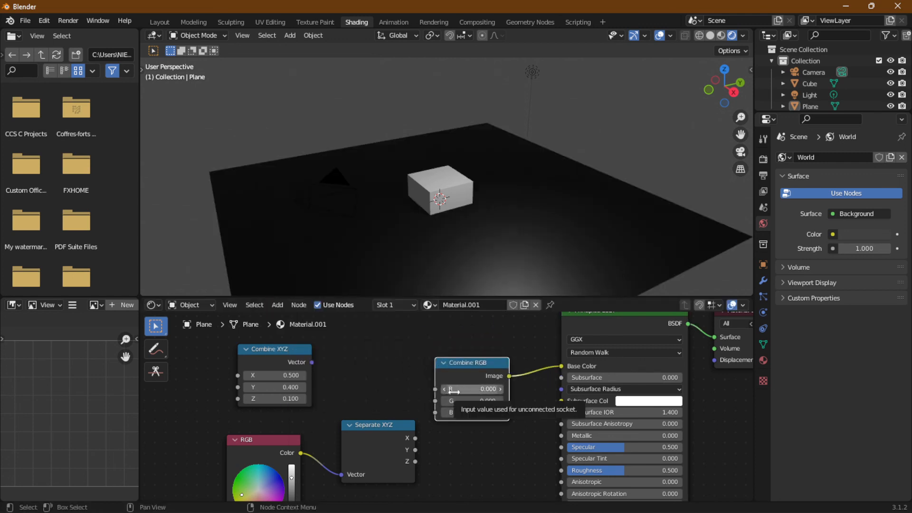
- Link Separate XYZ's X, Y and Z outputs to Combine RGB's R, G and B inputs respectively
{"action": "left_click_drag", "start_coordinate": [414, 437], "coordinate": [420, 440]}
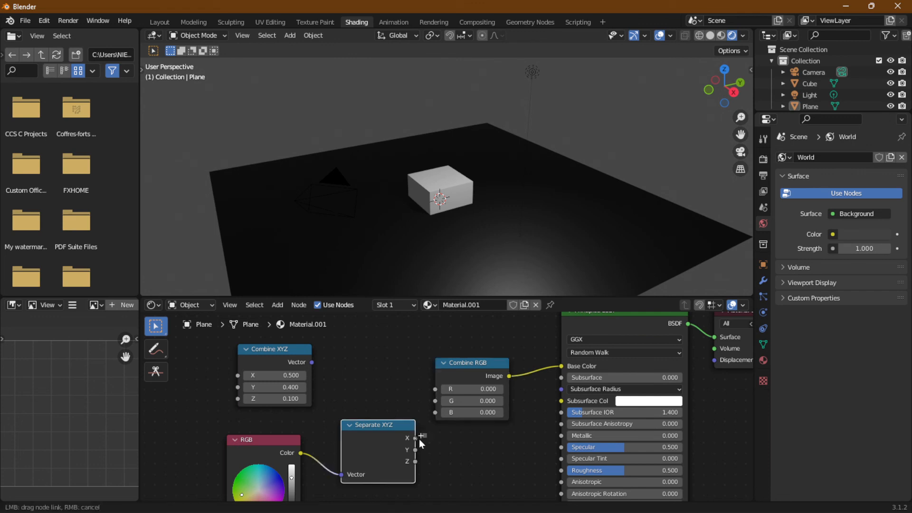
{"action": "left_click_drag", "start_coordinate": [418, 403], "coordinate": [435, 389]}
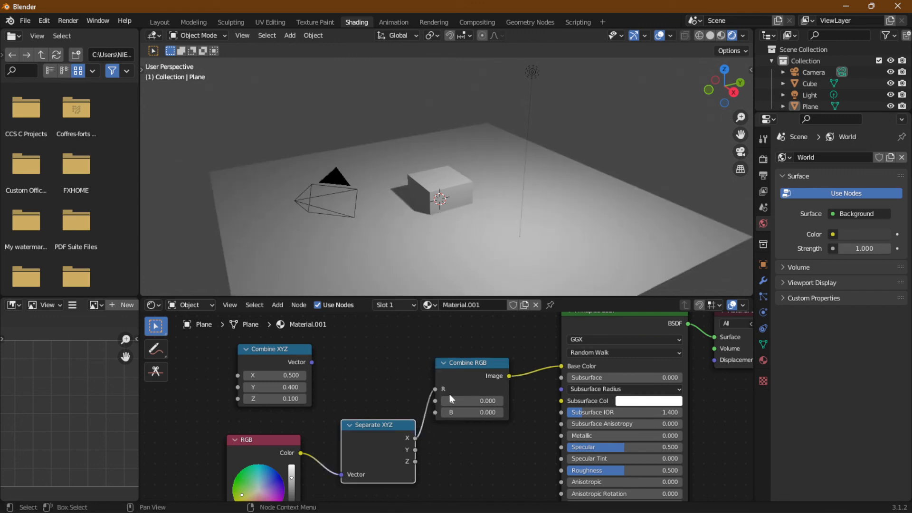
{"action": "middle_click_drag", "start_coordinate": [362, 400], "coordinate": [374, 347]}
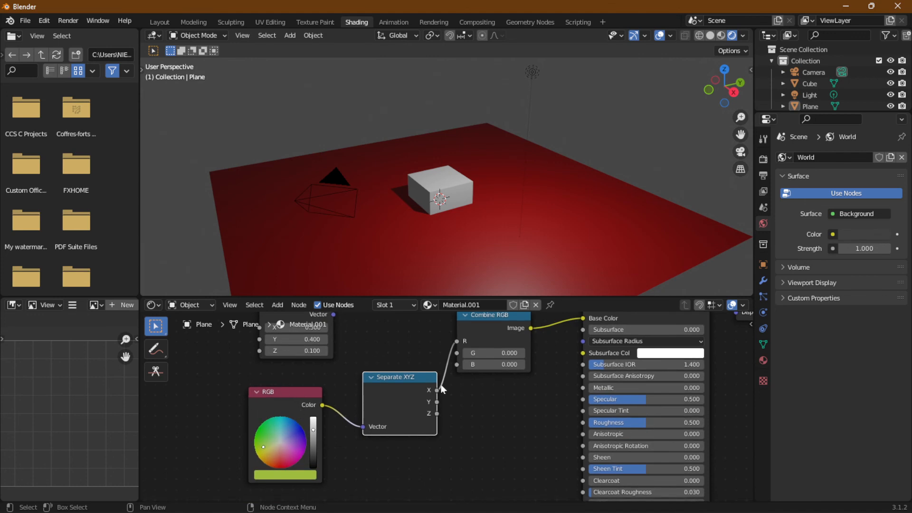
{"action": "left_click_drag", "start_coordinate": [439, 401], "coordinate": [445, 403]}
{"action": "mouse_move", "coordinate": [453, 361]}
{"action": "left_mouse_down"}
{"action": "mouse_move", "coordinate": [455, 355]}
{"action": "mouse_move", "coordinate": [426, 404]}
{"action": "mouse_move", "coordinate": [440, 394]}
{"action": "mouse_move", "coordinate": [457, 352]}
{"action": "left_mouse_up"}
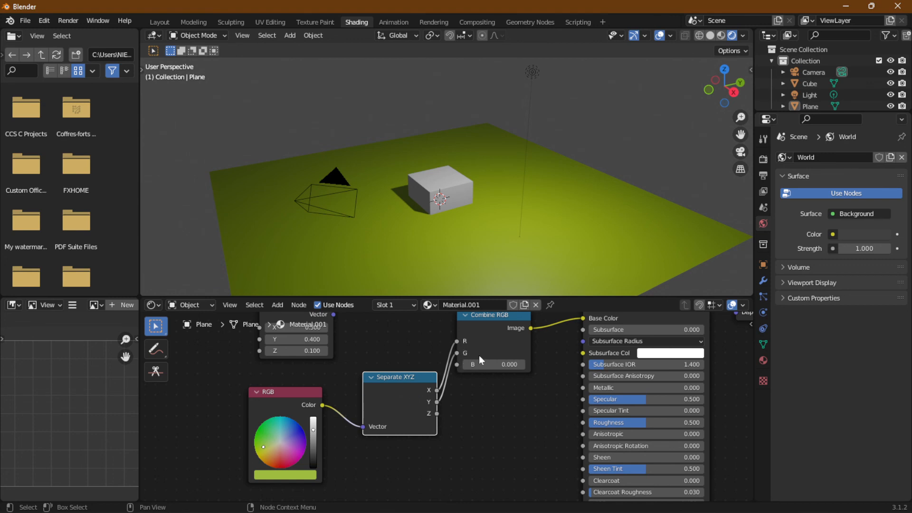
{"action": "left_click_drag", "start_coordinate": [457, 365], "coordinate": [436, 413]}
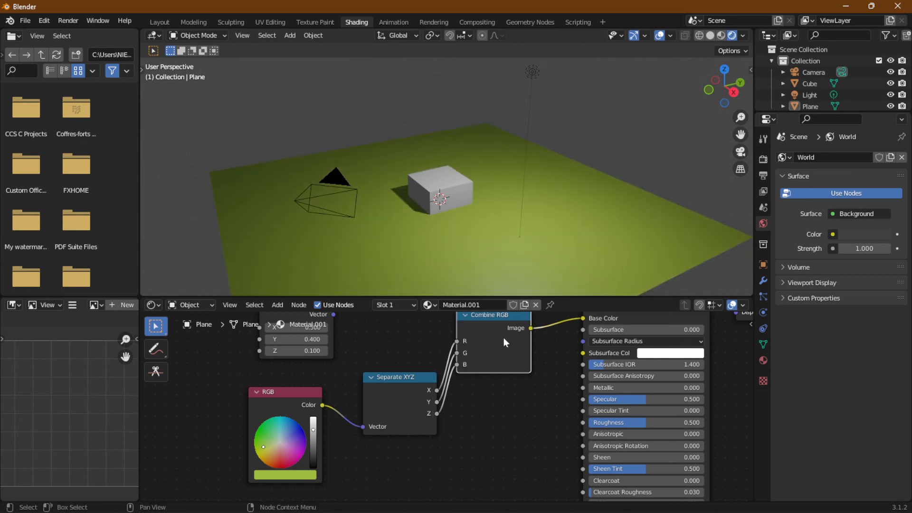
- Widen the RGB node slightly, leaving the existing node links in place
{"action": "left_click", "coordinate": [576, 320]}
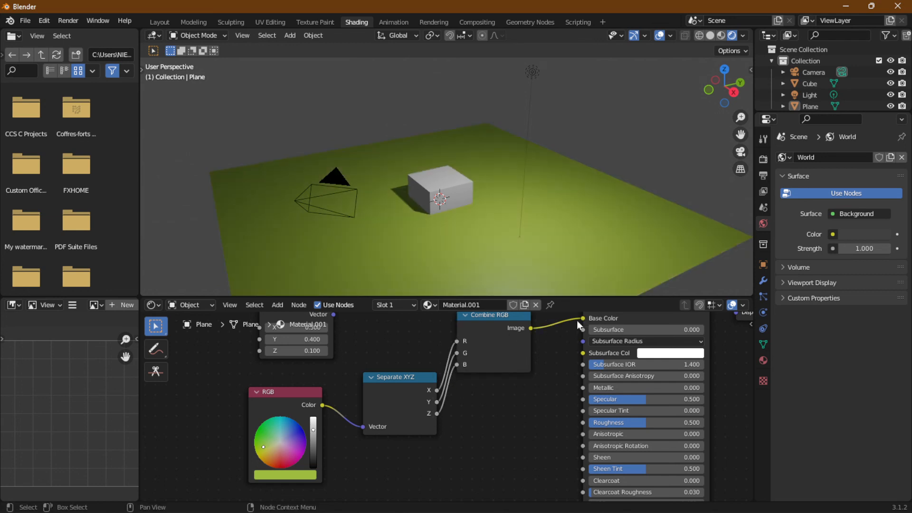
{"action": "left_click_drag", "start_coordinate": [325, 402], "coordinate": [583, 389]}
{"action": "middle_click_drag", "start_coordinate": [536, 449], "coordinate": [515, 384]}
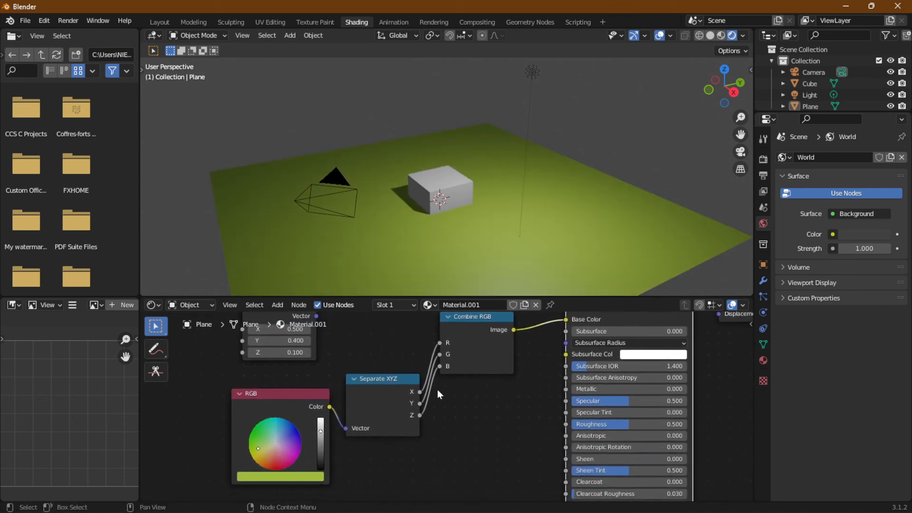
{"action": "left_click_drag", "start_coordinate": [421, 391], "coordinate": [459, 393]}
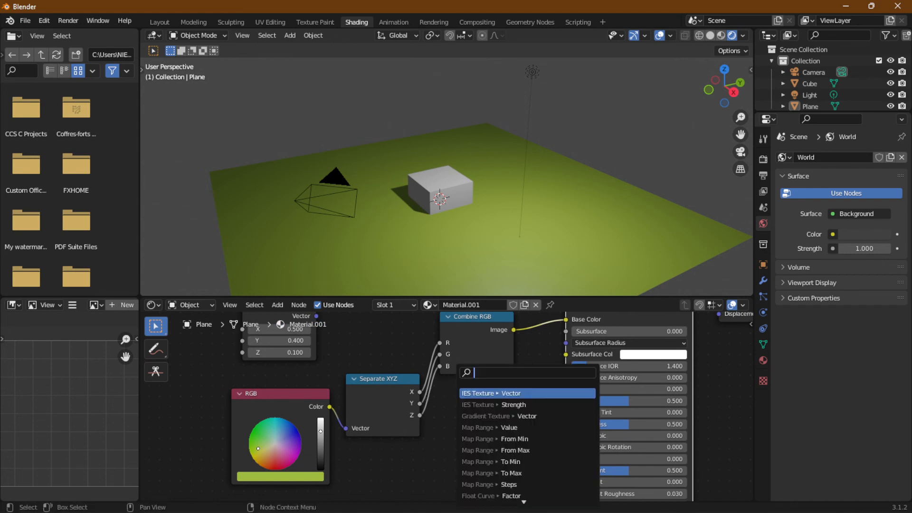
{"action": "key", "text": "Escape"}
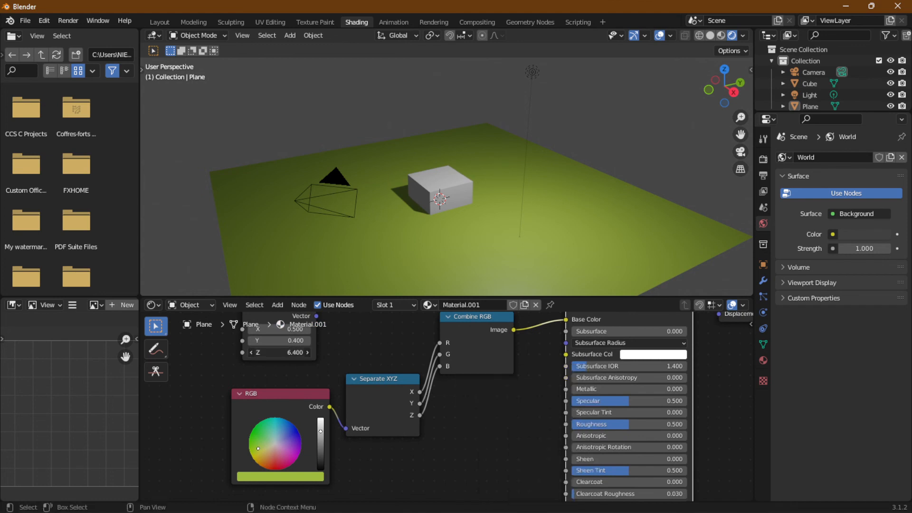
- Set the Combine XYZ node's Z value to 49
{"action": "left_click", "coordinate": [285, 352]}
{"action": "type", "text": "49"}
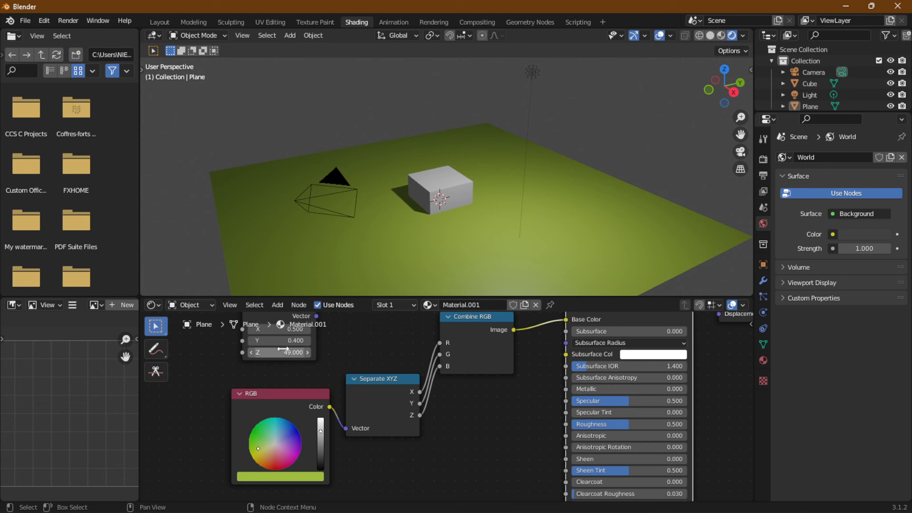
{"action": "key", "text": "Return"}
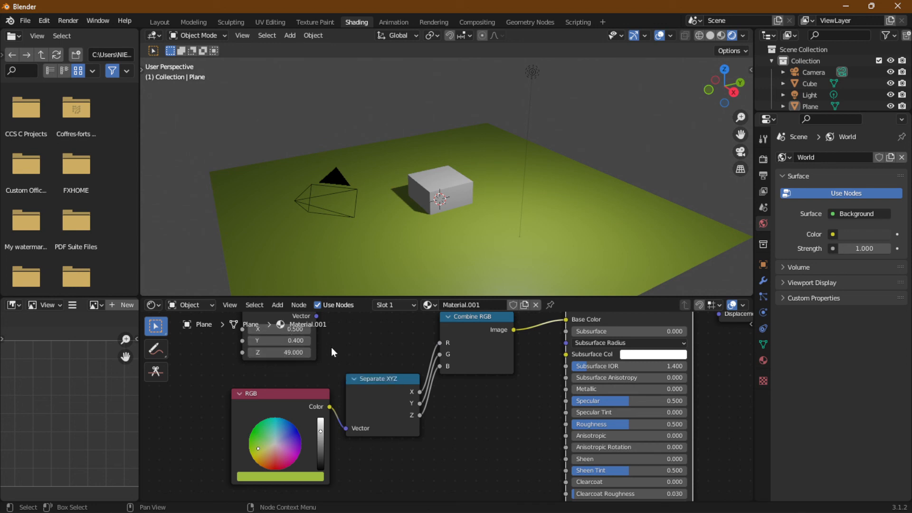
{"action": "scroll", "coordinate": [302, 400], "scroll_direction": "down", "scroll_amount": 1}
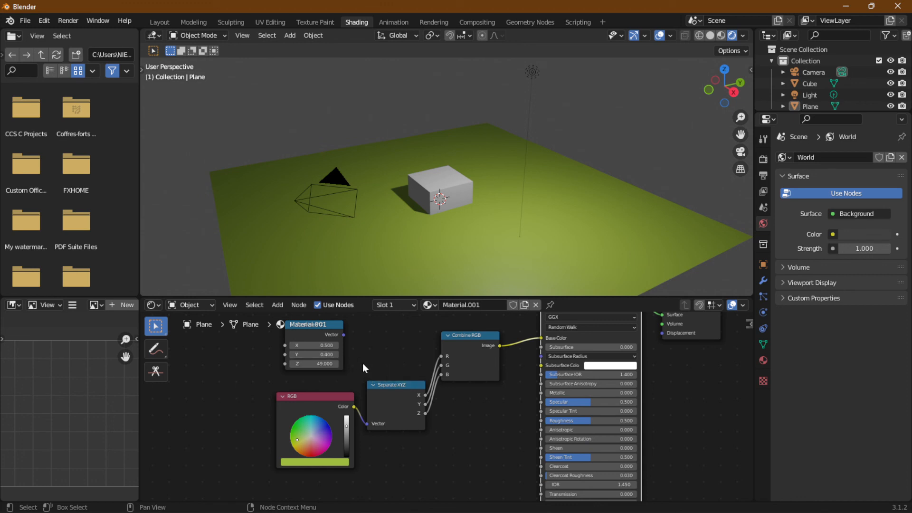
{"action": "left_click", "coordinate": [278, 305]}
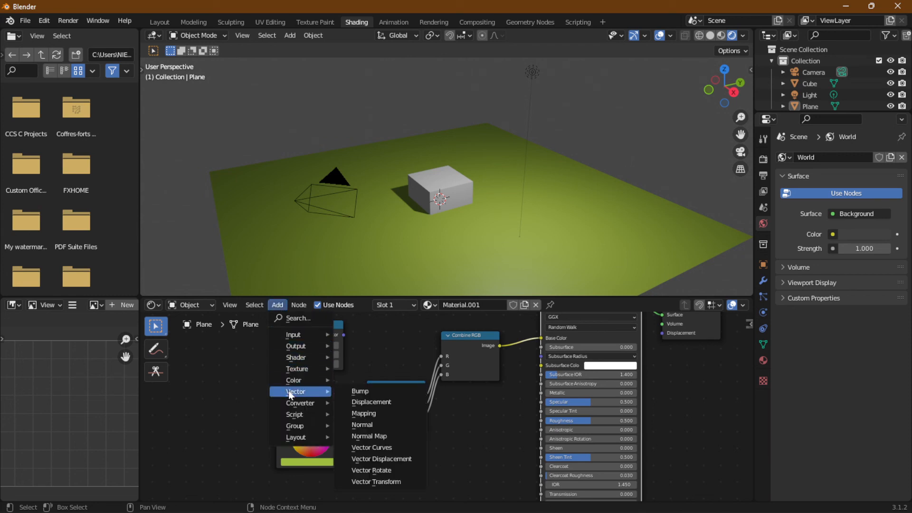
{"action": "mouse_move", "coordinate": [289, 402]}
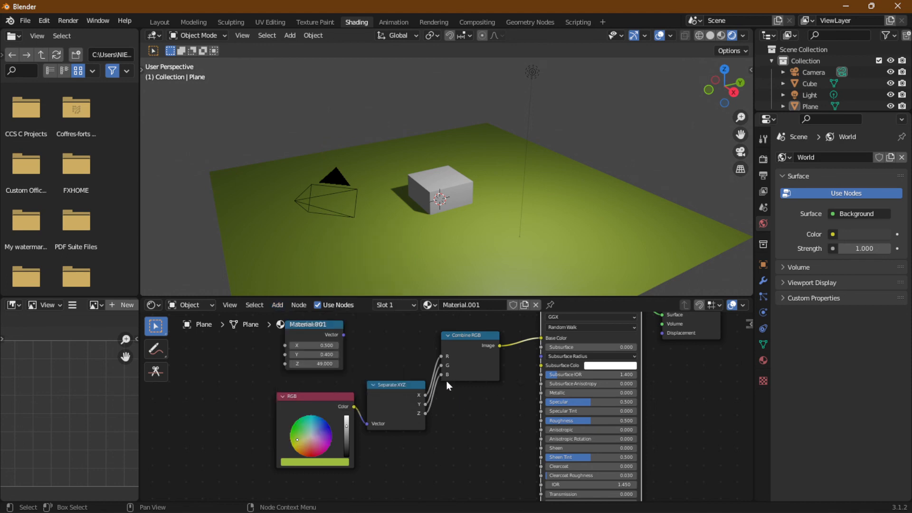
{"action": "left_click", "coordinate": [290, 305]}
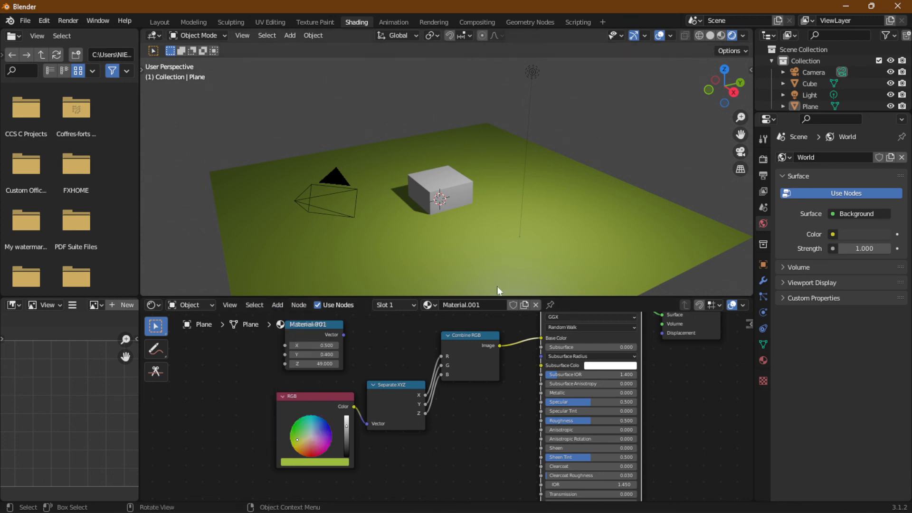